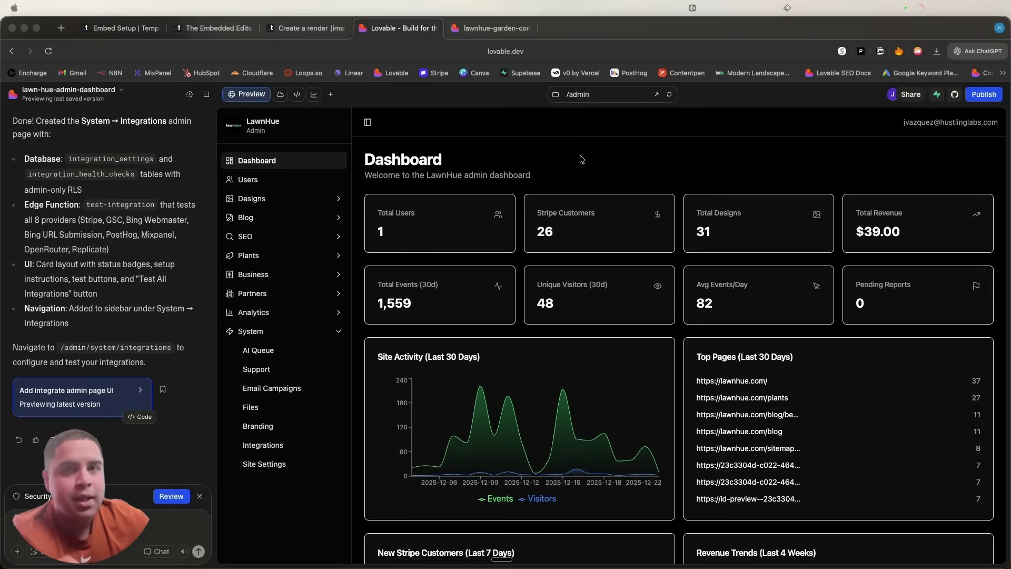
Show Templated's My Templates list with the kids room moodboard, real estate listing and AI business post
{"action": "left_click", "coordinate": [110, 29]}
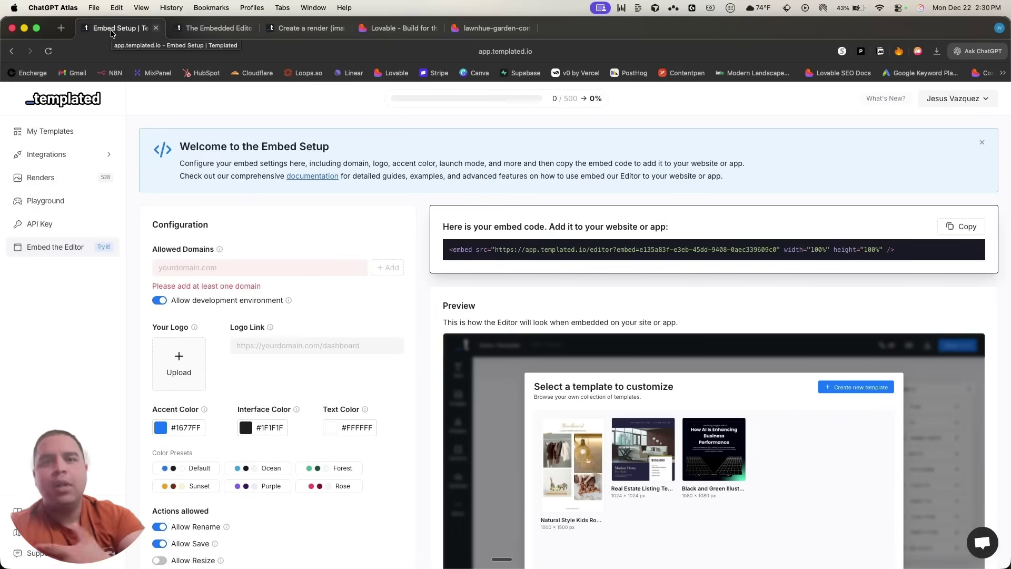
{"action": "left_click", "coordinate": [56, 131]}
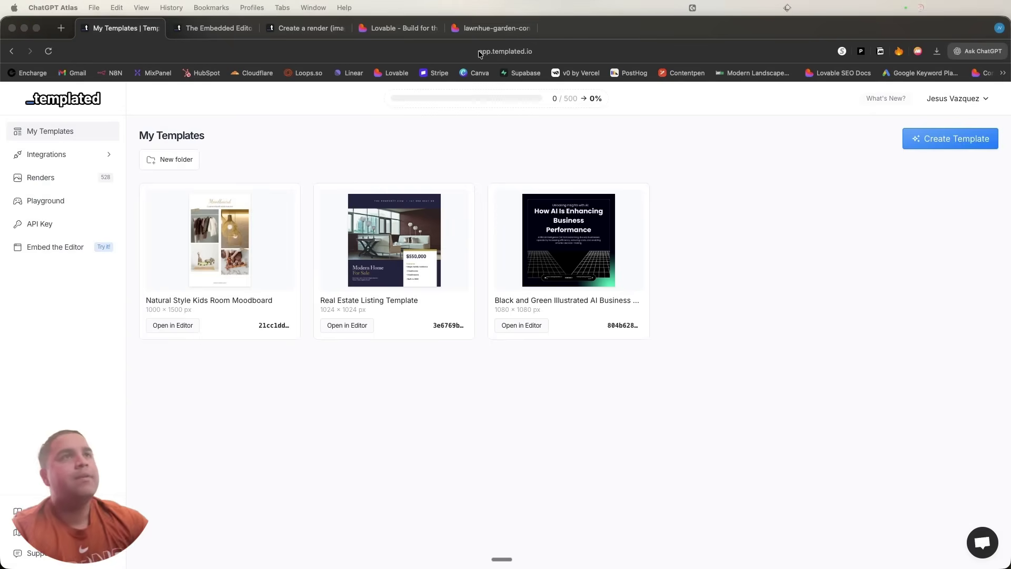
Paste the Design Studio integration prompt into Lovable's chat, then return to Templated's templates
{"action": "left_click", "coordinate": [394, 28]}
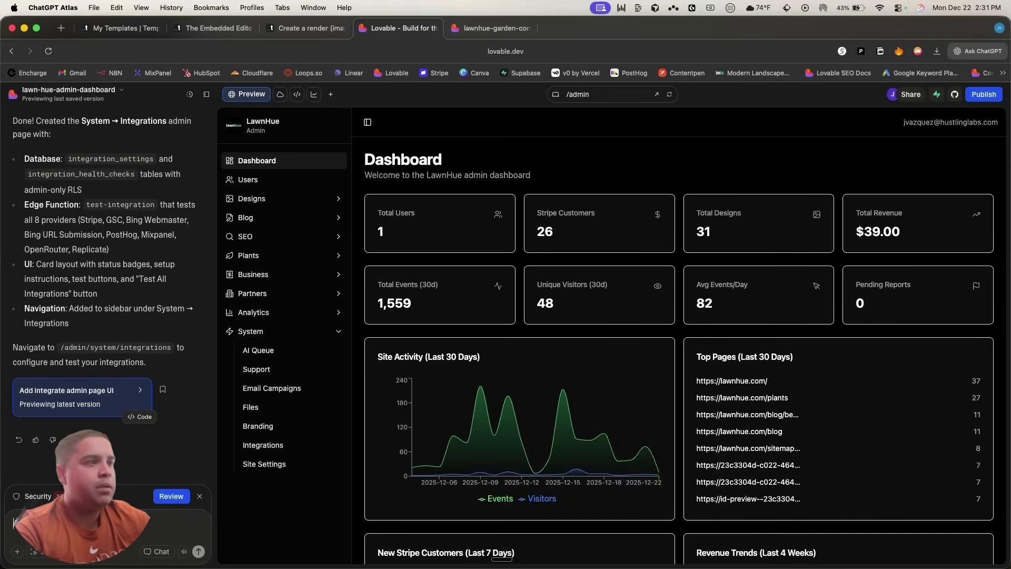
{"action": "key", "text": "super+v"}
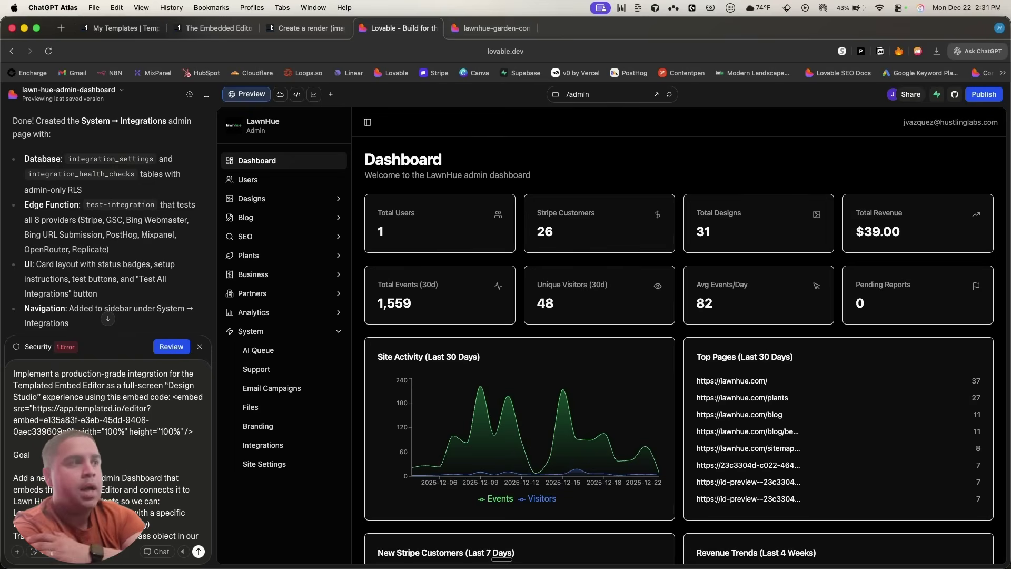
{"action": "left_click", "coordinate": [111, 29]}
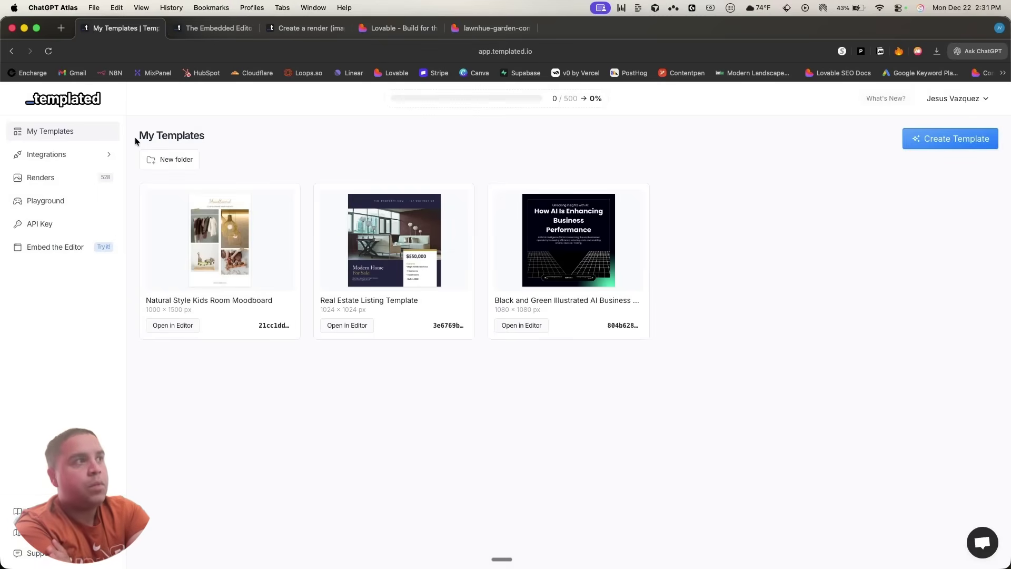
Change the embed editor accent colour to #6B7583 and copy the embed code
{"action": "left_click", "coordinate": [50, 249]}
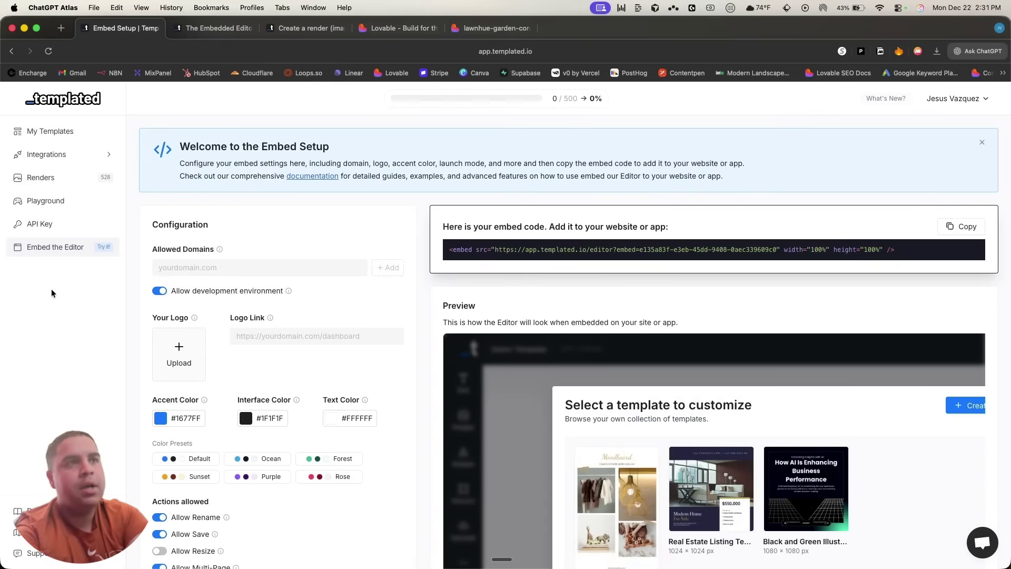
{"action": "scroll", "coordinate": [426, 421], "scroll_direction": "down", "scroll_amount": 5}
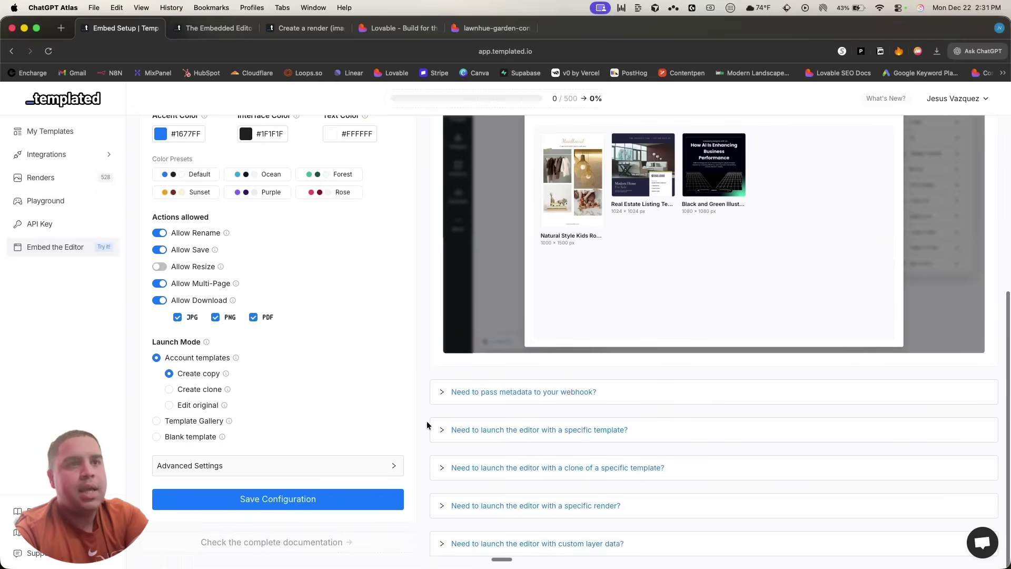
{"action": "scroll", "coordinate": [426, 422], "scroll_direction": "up", "scroll_amount": 5}
{"action": "scroll", "coordinate": [426, 421], "scroll_direction": "down", "scroll_amount": 5}
{"action": "scroll", "coordinate": [428, 423], "scroll_direction": "up", "scroll_amount": 4}
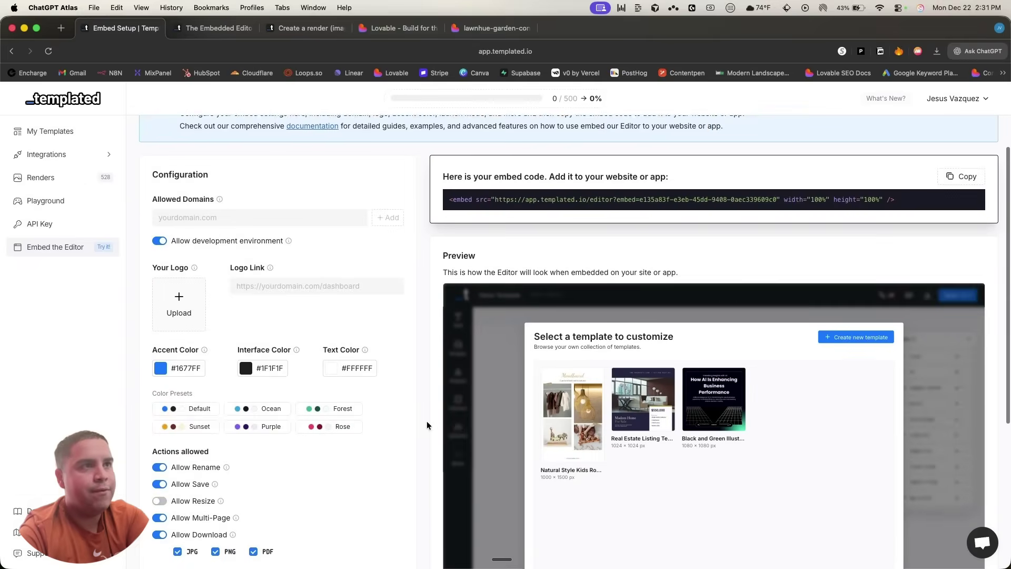
{"action": "left_click", "coordinate": [182, 375]}
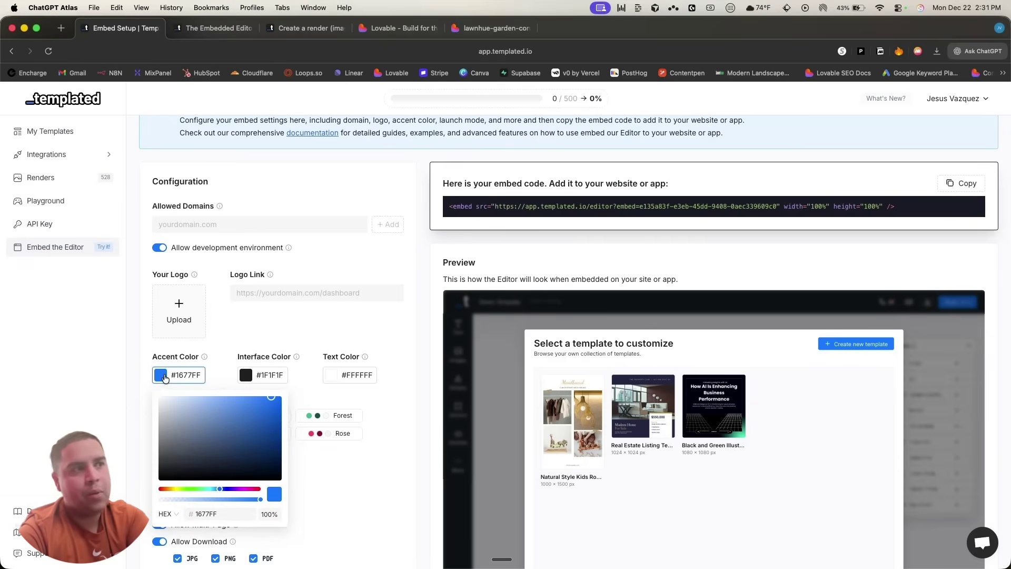
{"action": "left_click", "coordinate": [209, 438]}
{"action": "left_click_drag", "start_coordinate": [210, 438], "coordinate": [181, 437]}
{"action": "left_click", "coordinate": [319, 335]}
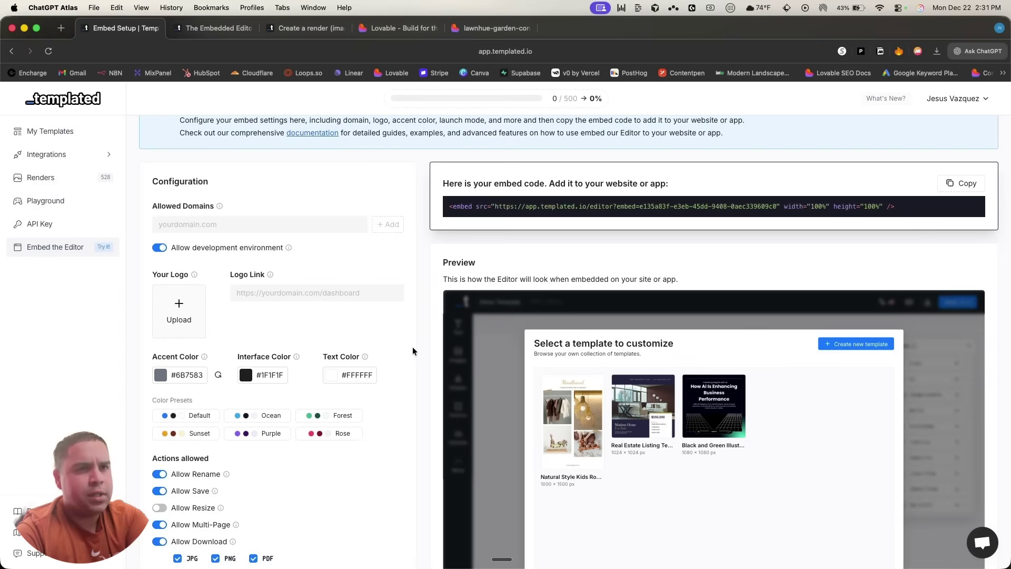
{"action": "left_click", "coordinate": [972, 189]}
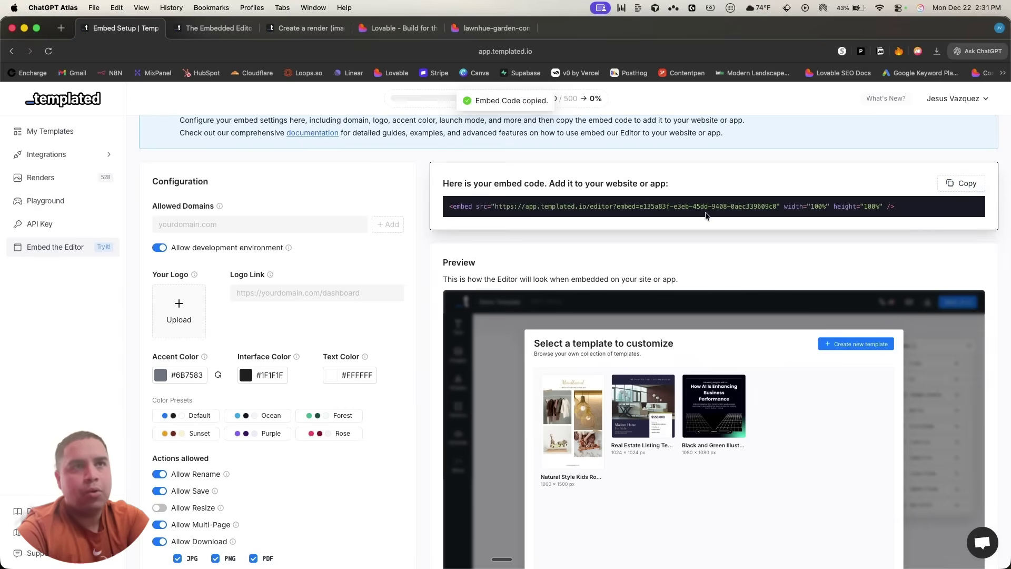
Send the Design Studio prompt containing the Templated embed code to Lovable, then expand the sent message
{"action": "left_click", "coordinate": [398, 28]}
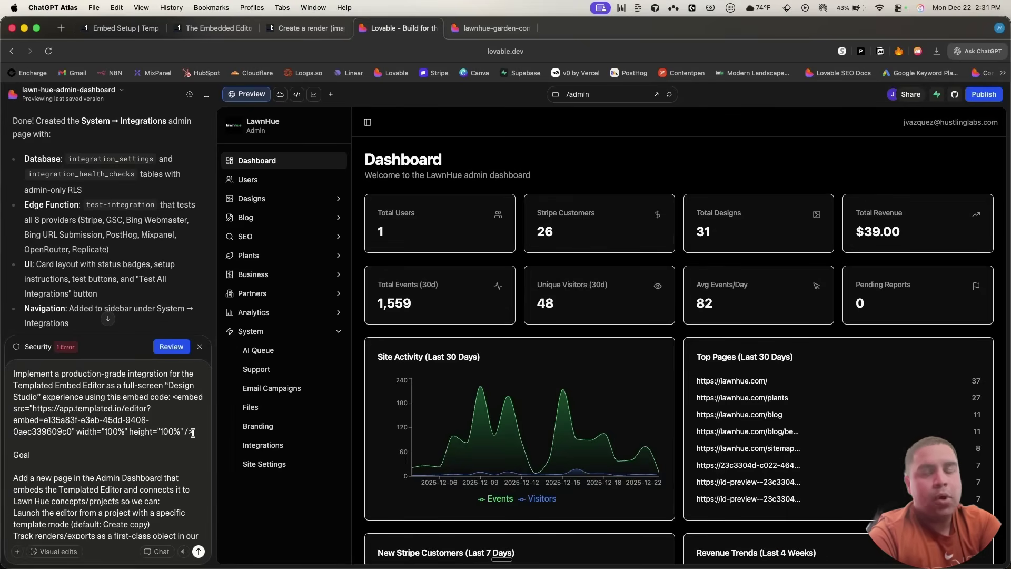
{"action": "left_click_drag", "start_coordinate": [192, 433], "coordinate": [172, 397]}
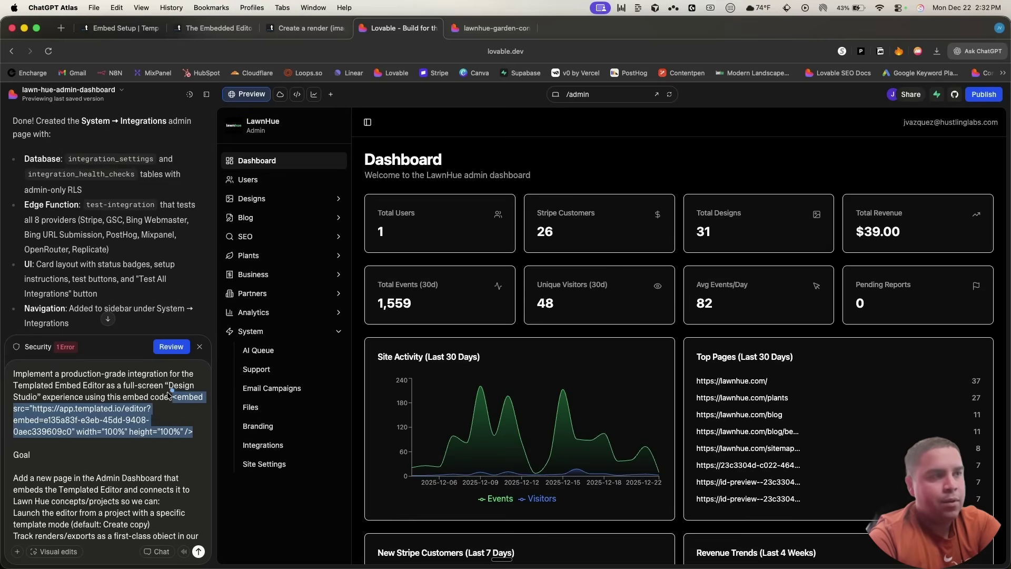
{"action": "left_click", "coordinate": [199, 553]}
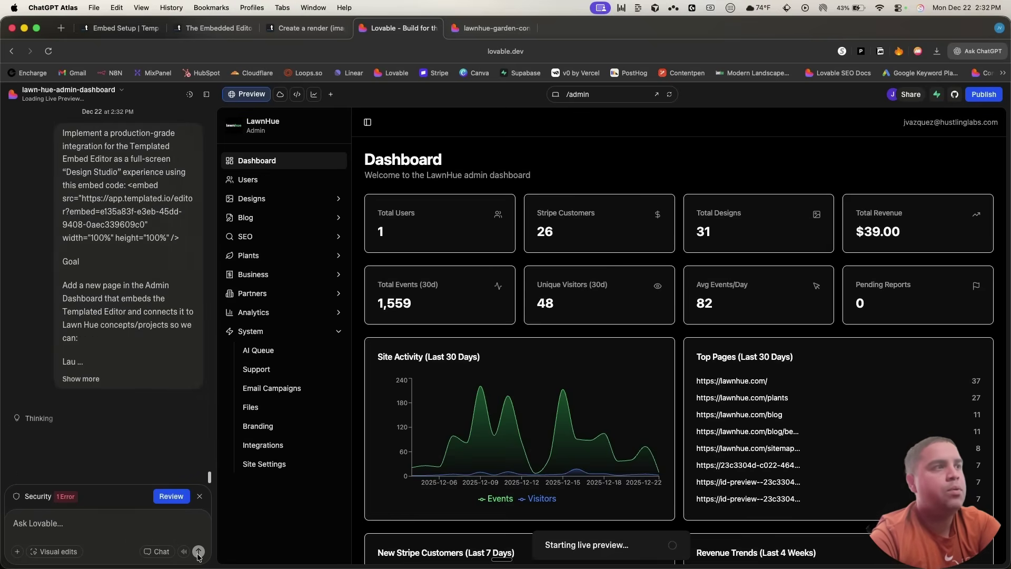
{"action": "left_click", "coordinate": [74, 378]}
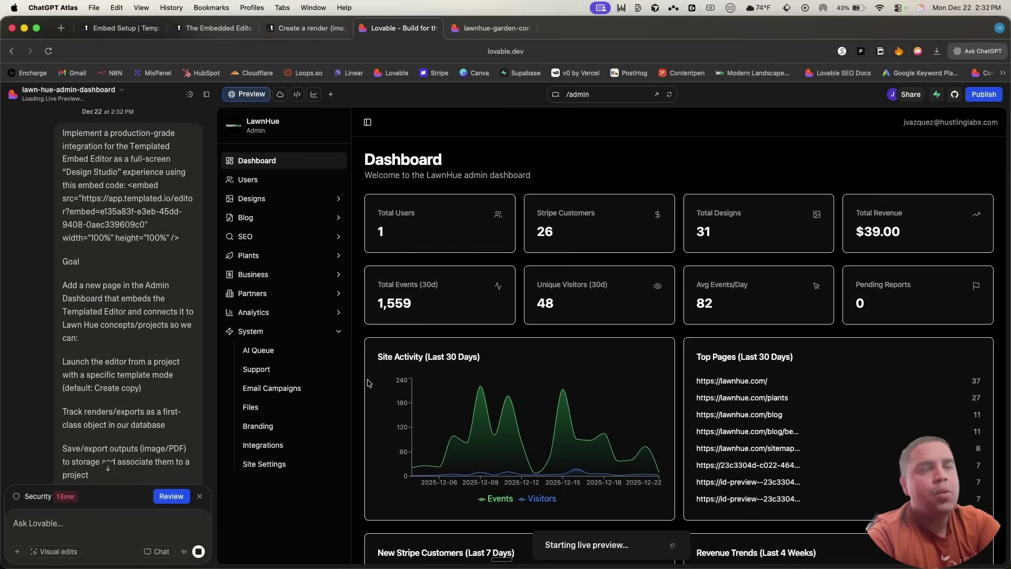
Open the Natural Style Kids Room Moodboard in the Embed Setup preview editor
{"action": "left_click", "coordinate": [117, 30]}
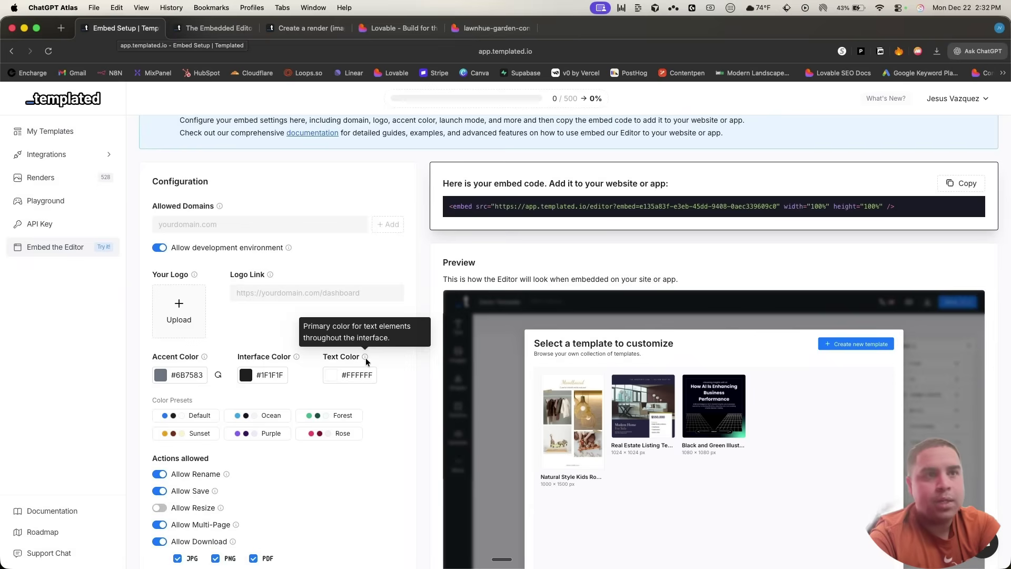
{"action": "scroll", "coordinate": [639, 257], "scroll_direction": "down", "scroll_amount": 5}
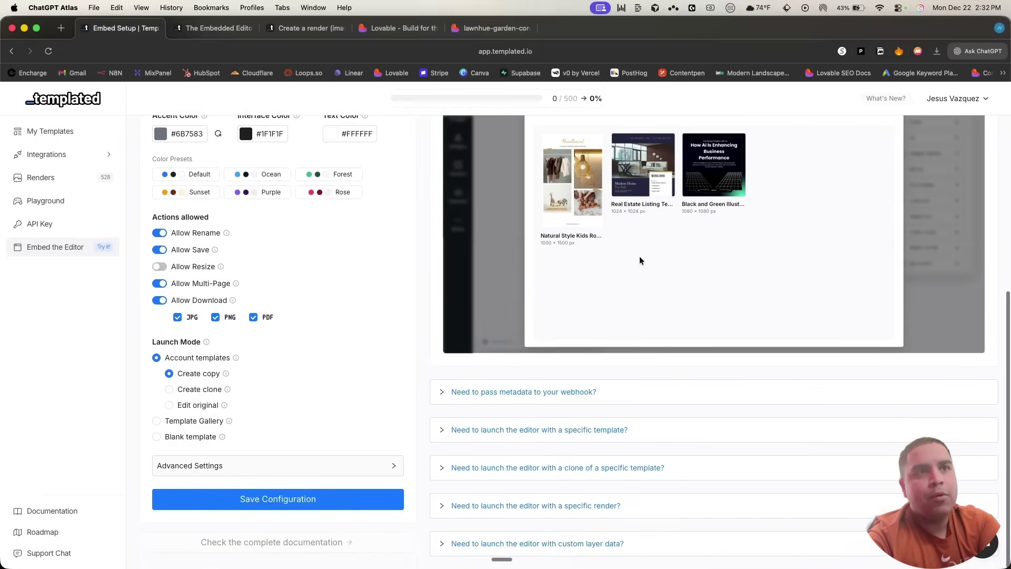
{"action": "scroll", "coordinate": [639, 257], "scroll_direction": "up", "scroll_amount": 4}
{"action": "scroll", "coordinate": [640, 257], "scroll_direction": "down", "scroll_amount": 1}
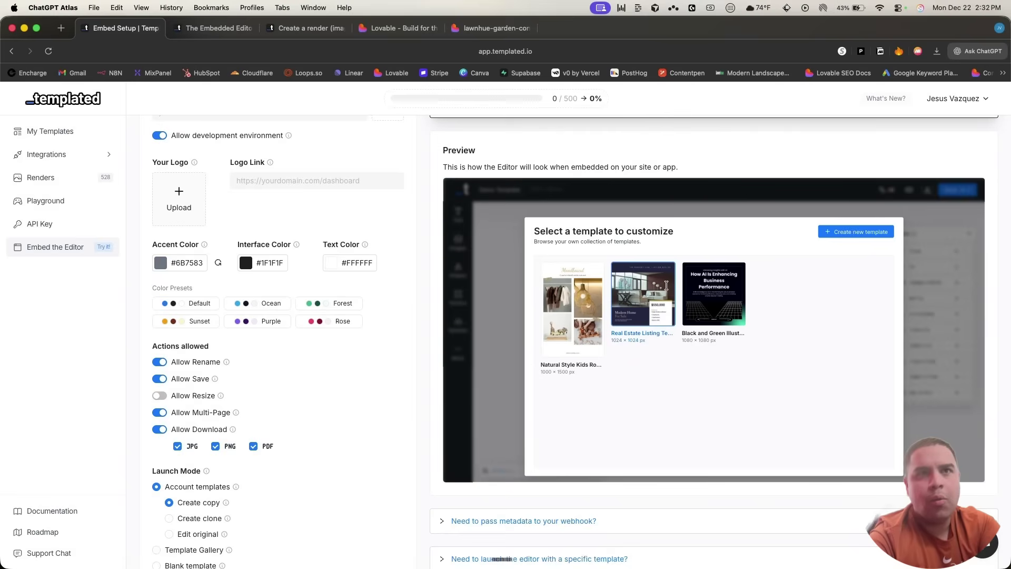
{"action": "left_click", "coordinate": [575, 310]}
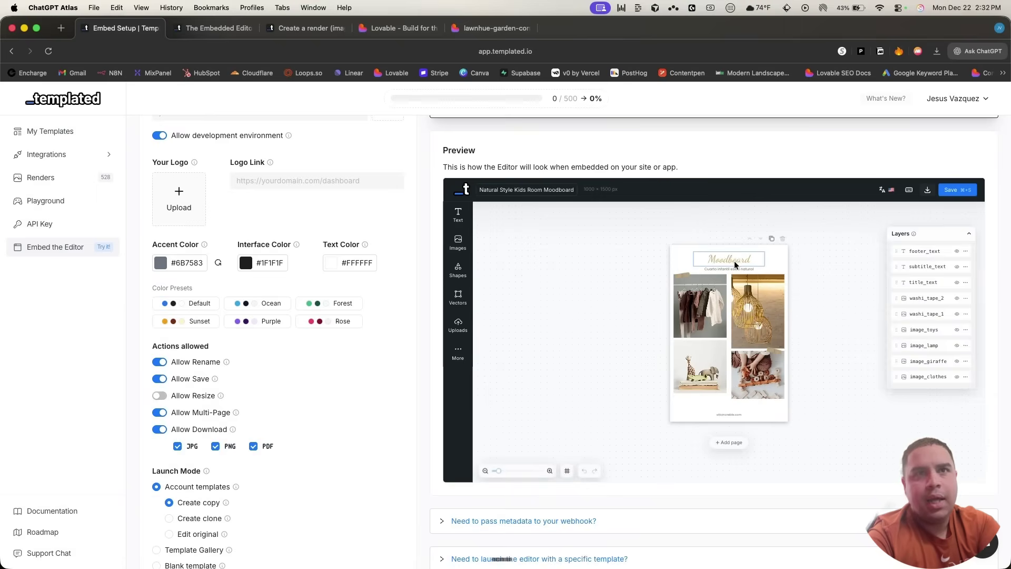
Fade the image_clothes photo by lowering its transparency slider
{"action": "left_click", "coordinate": [919, 378]}
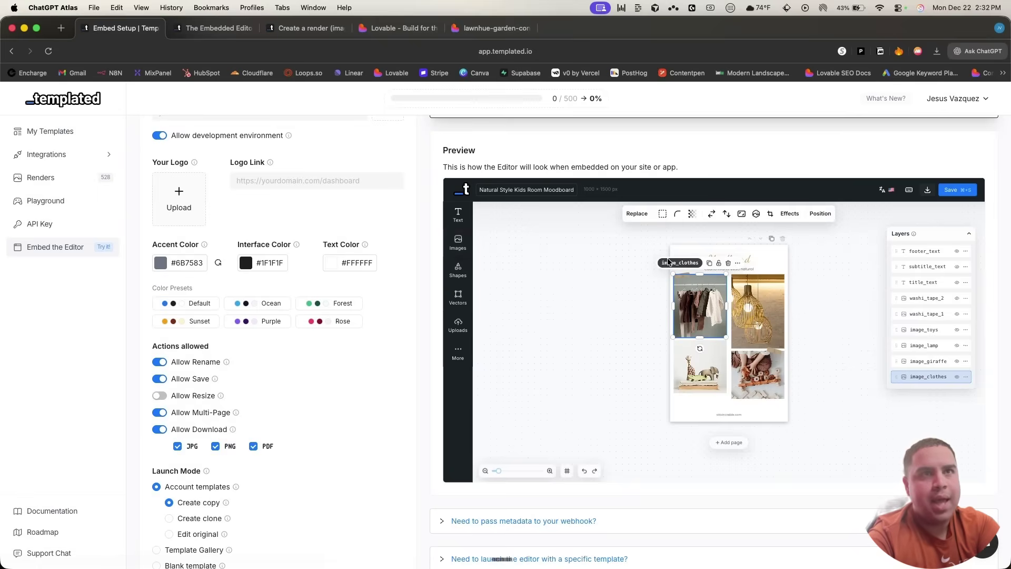
{"action": "left_click", "coordinate": [693, 214]}
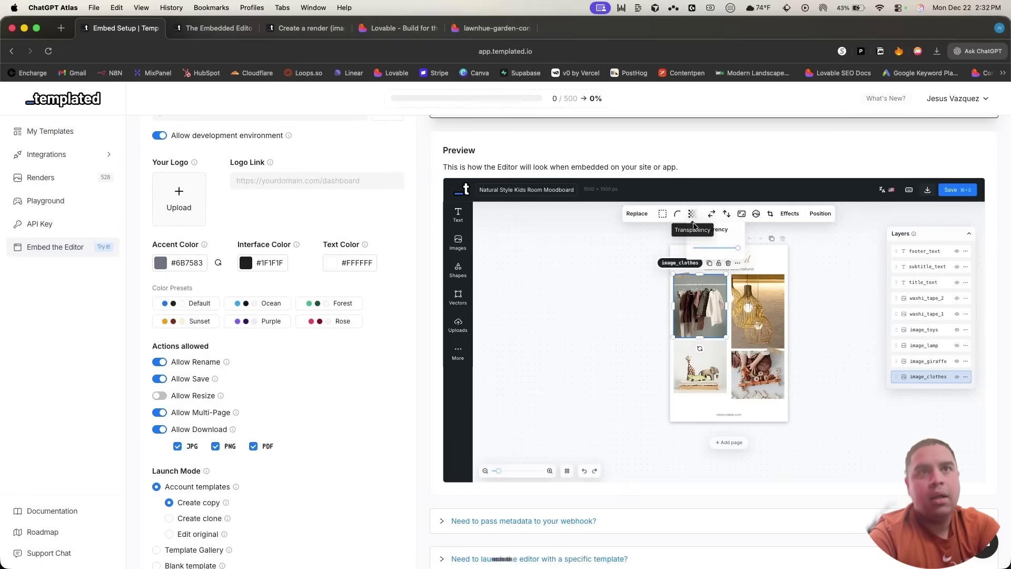
{"action": "mouse_move", "coordinate": [738, 251]}
{"action": "left_mouse_down"}
{"action": "mouse_move", "coordinate": [711, 247]}
{"action": "mouse_move", "coordinate": [719, 252]}
{"action": "left_mouse_up"}
{"action": "left_click", "coordinate": [663, 214]}
{"action": "left_click", "coordinate": [813, 222]}
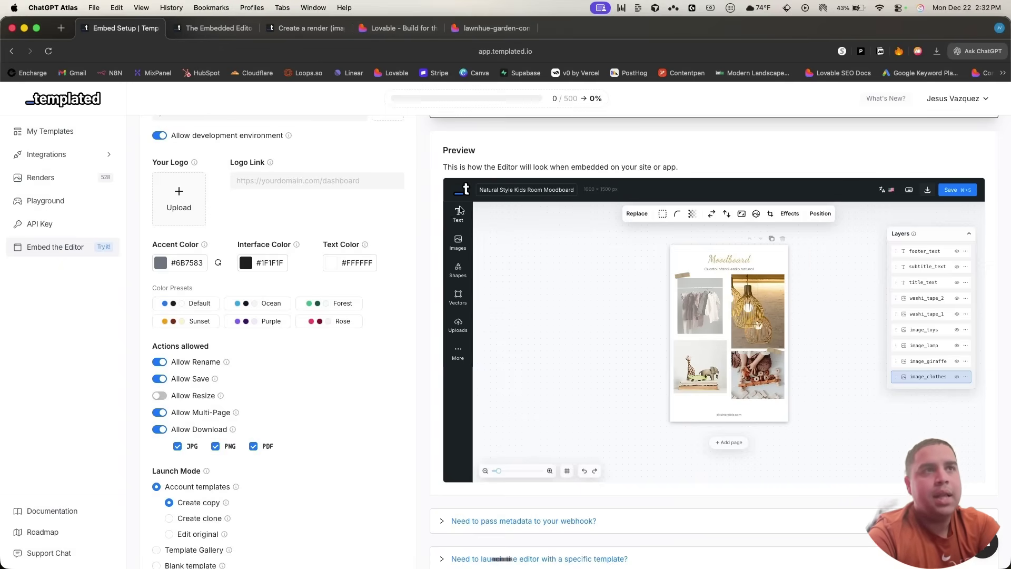
Show the Images panel and then the shape placeholder options
{"action": "left_click", "coordinate": [459, 242]}
{"action": "scroll", "coordinate": [458, 247], "scroll_direction": "down", "scroll_amount": 1}
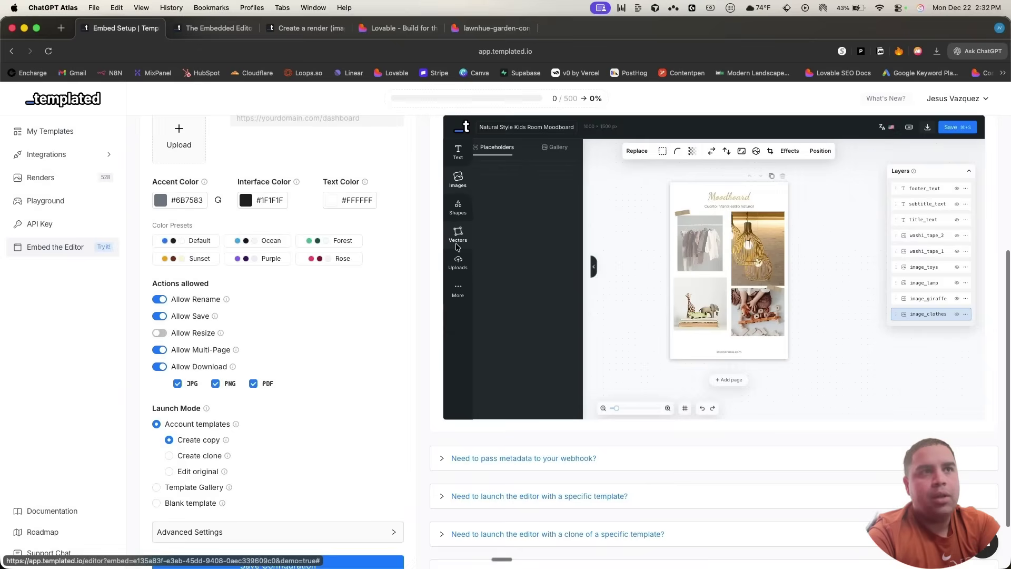
{"action": "left_click", "coordinate": [466, 212]}
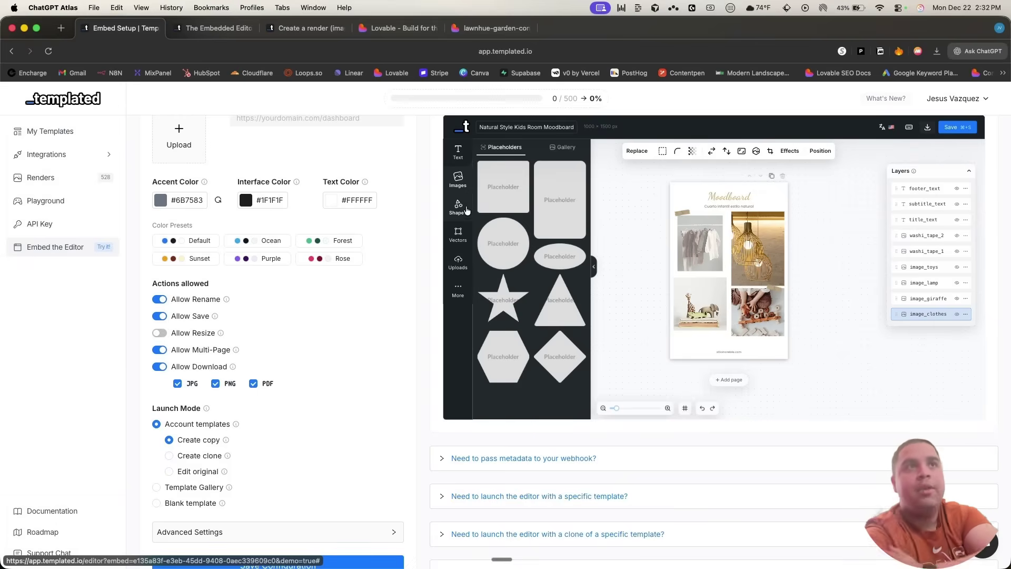
Scroll Lovable's chat to the latest reply confirming all five integration tasks are finished
{"action": "left_click", "coordinate": [372, 32]}
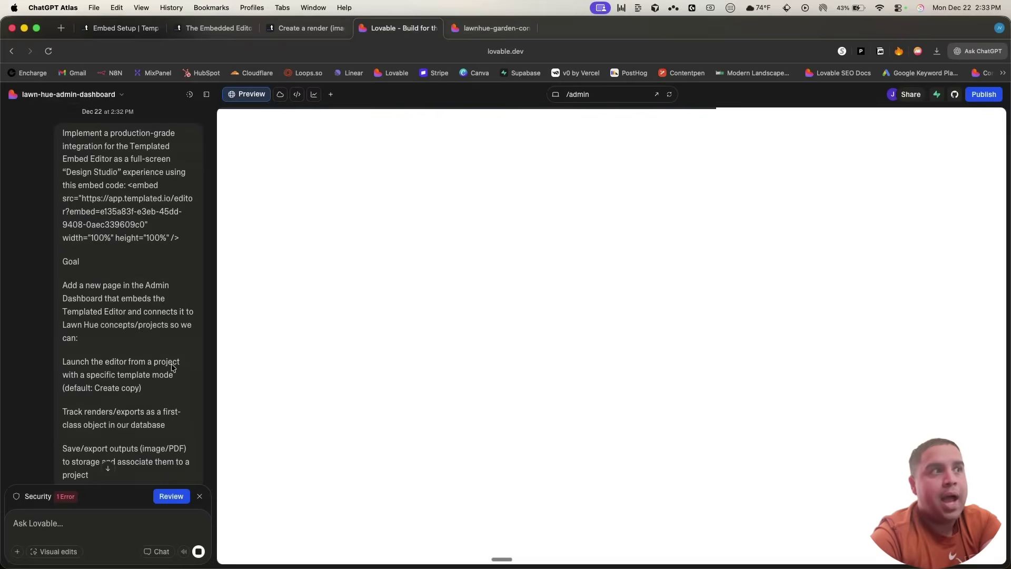
{"action": "scroll", "coordinate": [119, 420], "scroll_direction": "down", "scroll_amount": 15}
{"action": "scroll", "coordinate": [118, 420], "scroll_direction": "down", "scroll_amount": 10}
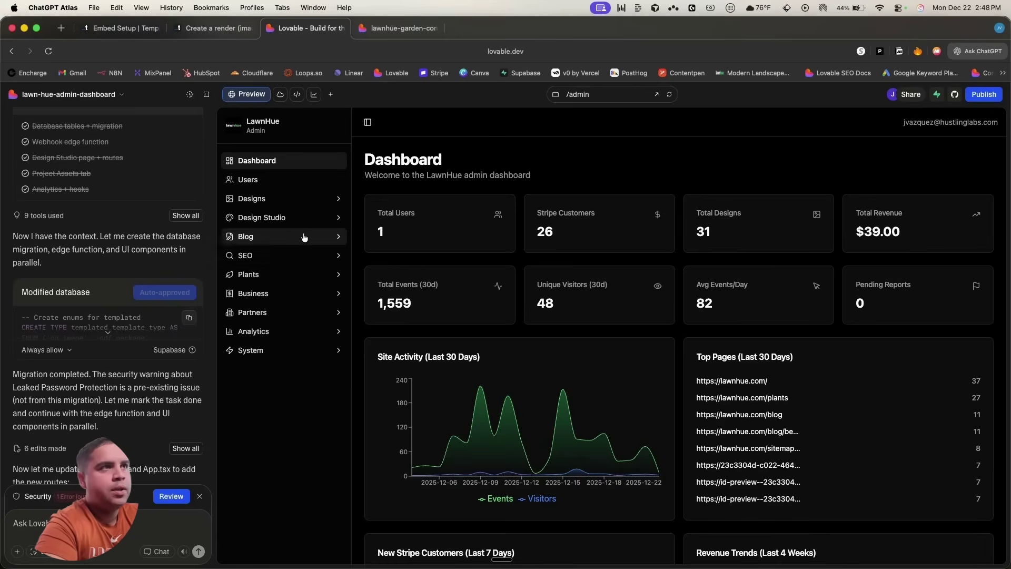
Open the admin's Design Studio page, try the Black and Green template, then go back
{"action": "left_click", "coordinate": [264, 217]}
{"action": "left_click", "coordinate": [256, 237]}
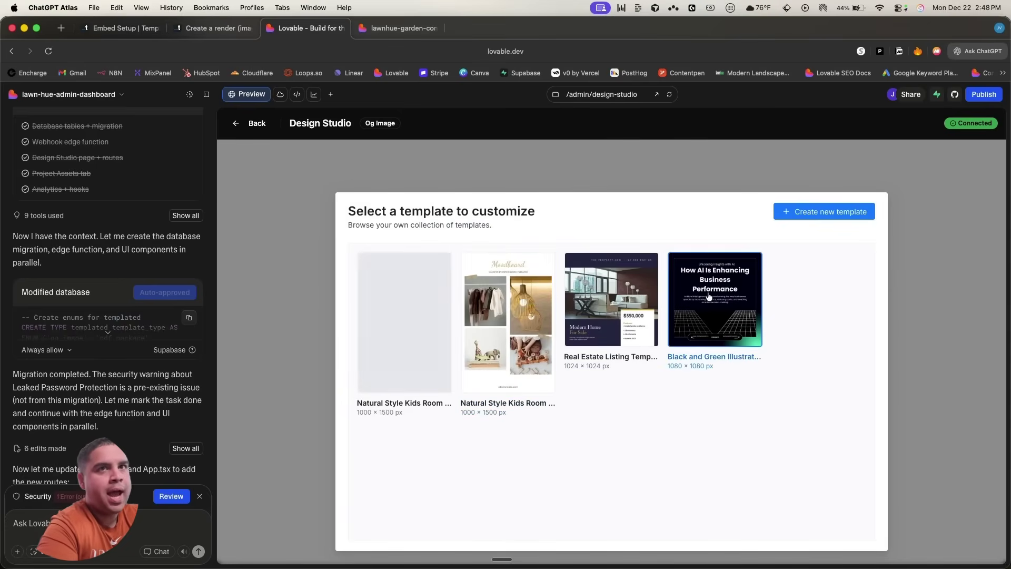
{"action": "left_click", "coordinate": [829, 211]}
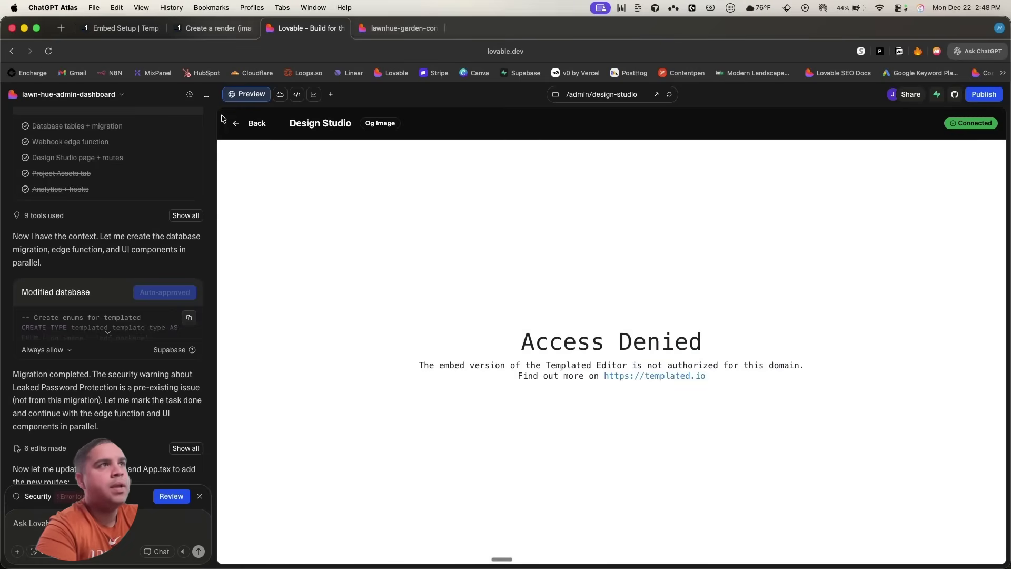
{"action": "left_click", "coordinate": [248, 124]}
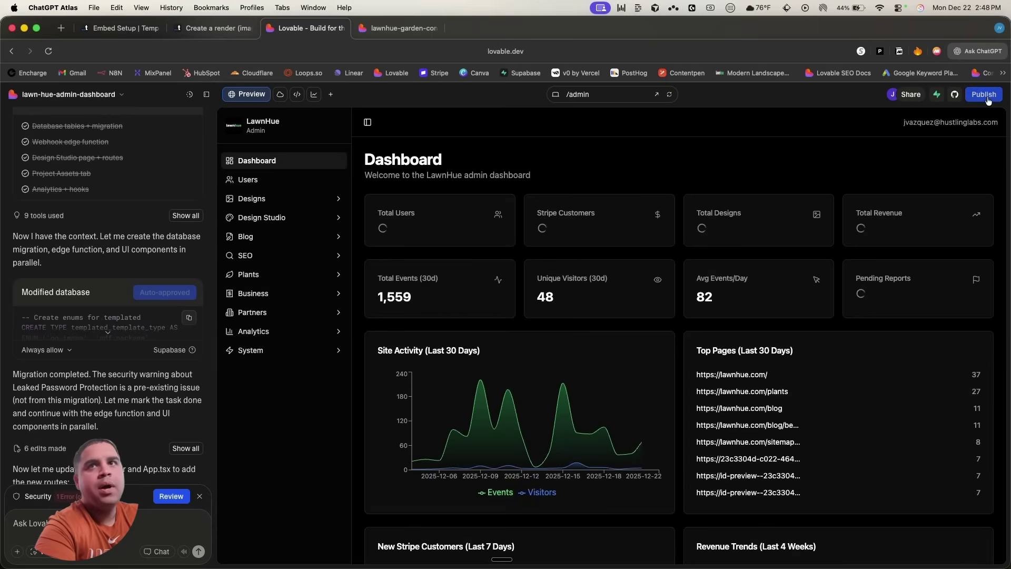
Publish the admin dashboard despite the security warning and view its full-page preview
{"action": "left_click", "coordinate": [987, 99]}
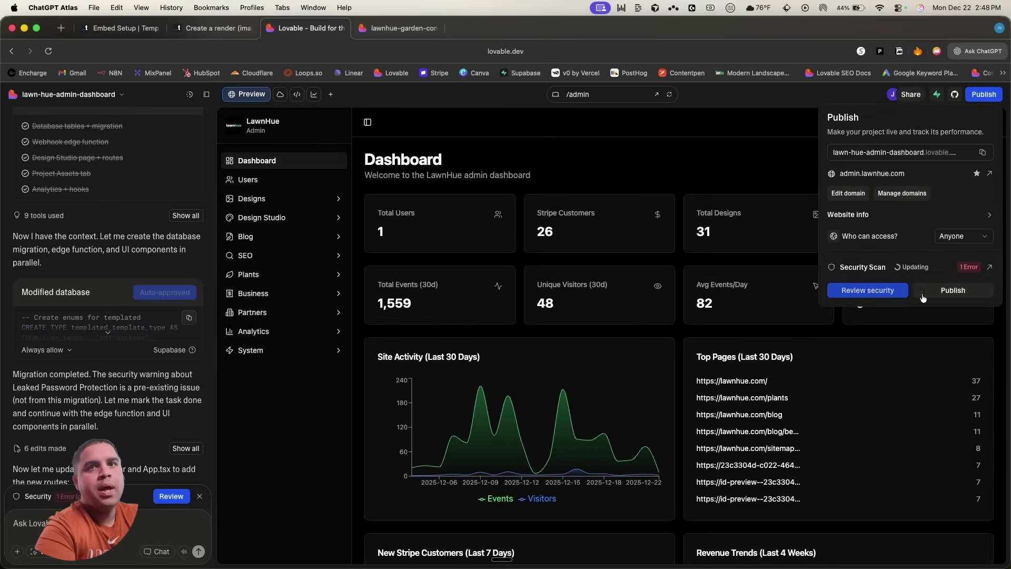
{"action": "left_click", "coordinate": [959, 301]}
{"action": "left_click", "coordinate": [517, 346]}
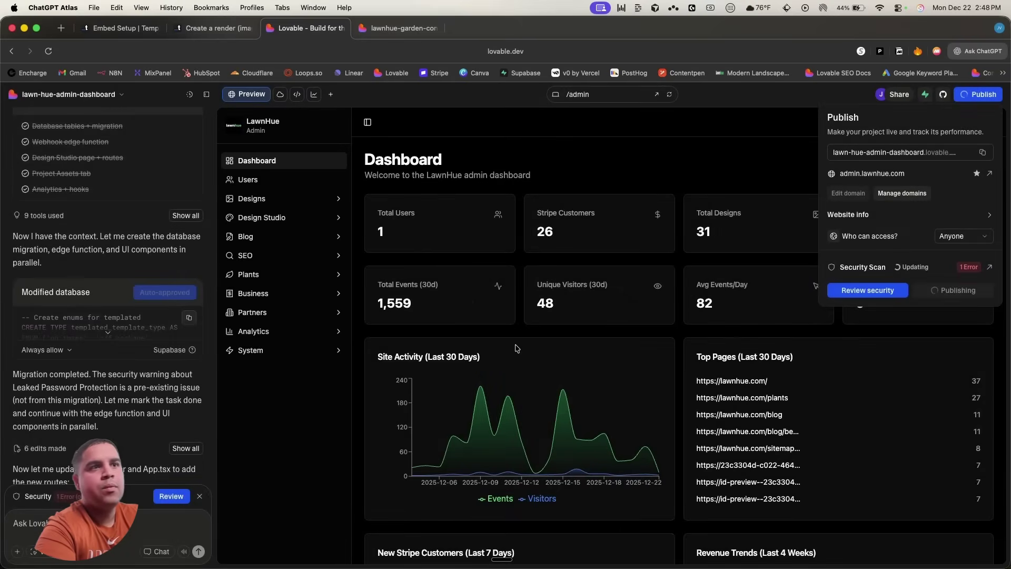
{"action": "left_click", "coordinate": [386, 28]}
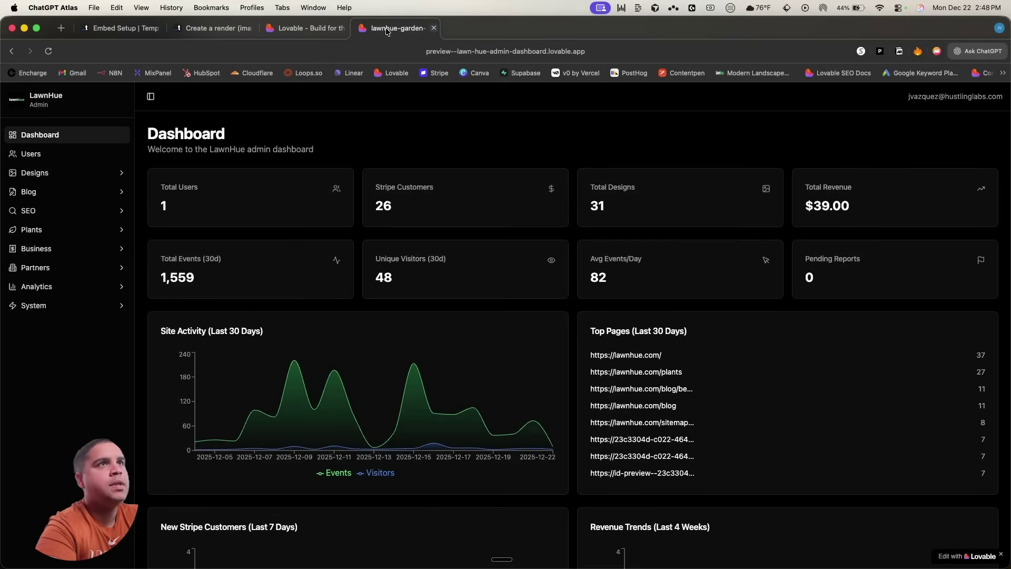
Load admin.lawnhue.com in the browser address bar
{"action": "left_click", "coordinate": [402, 54]}
{"action": "type", "text": "admi"}
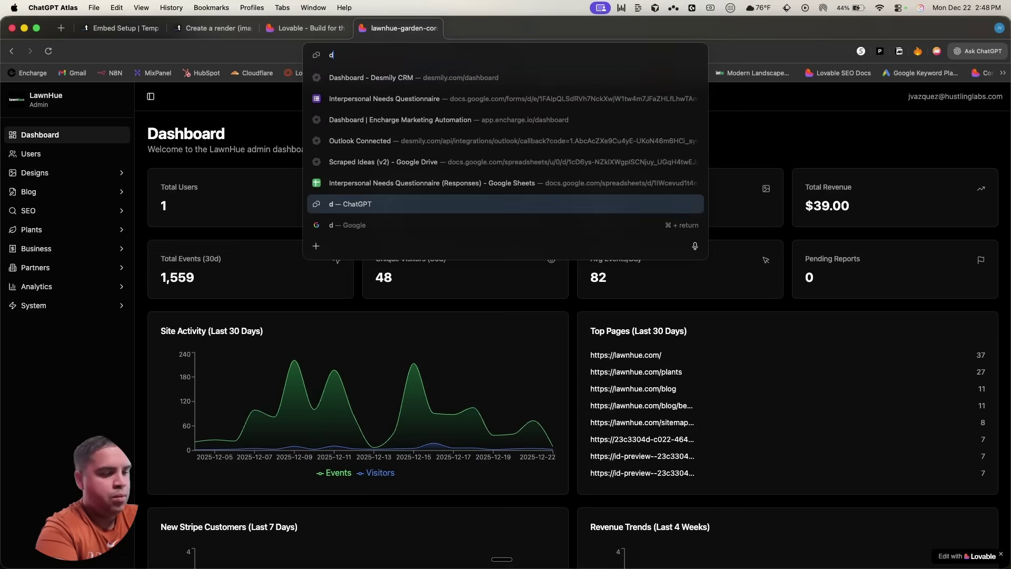
{"action": "type", "text": "n.l"}
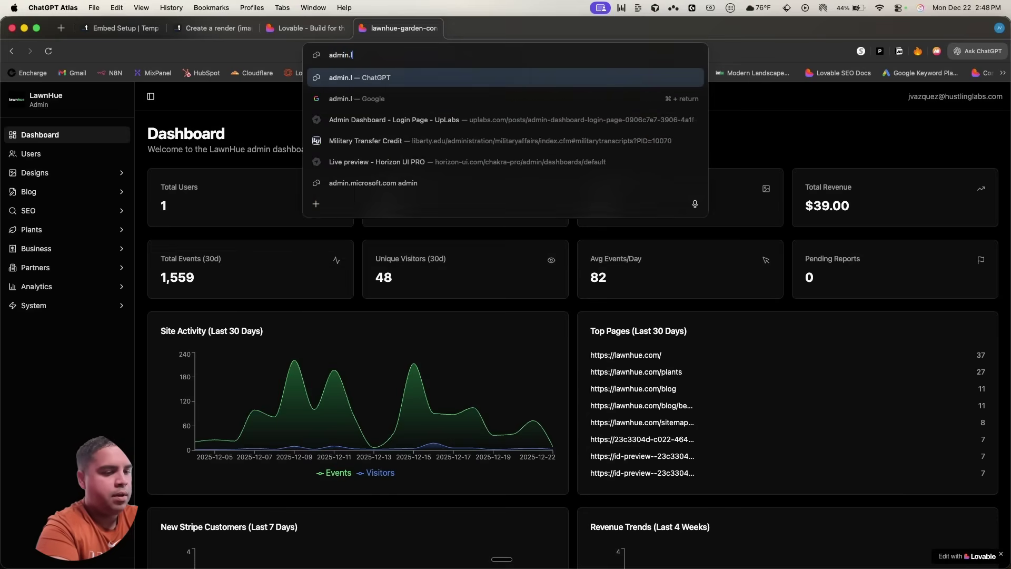
{"action": "type", "text": "awnhue.com"}
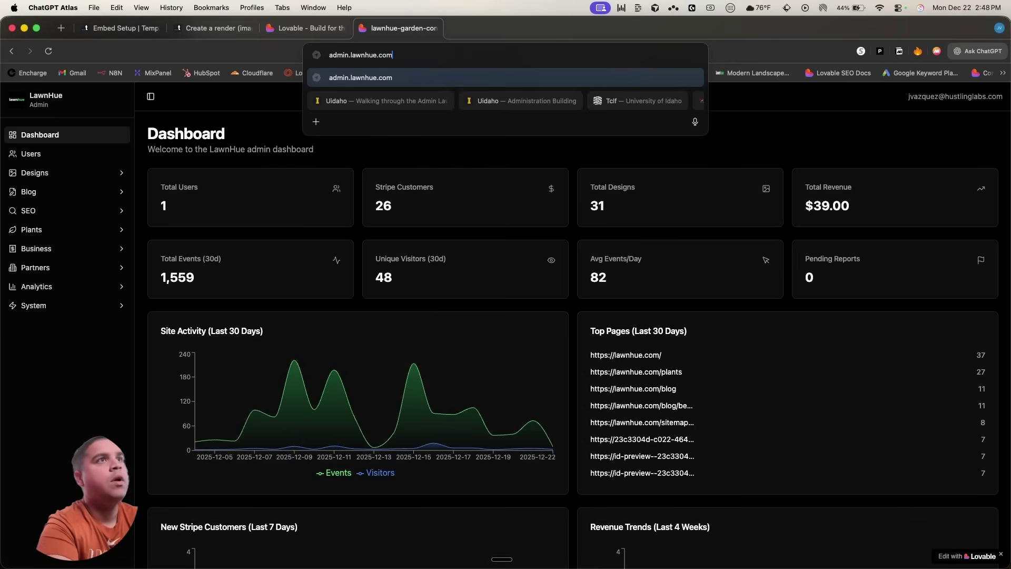
{"action": "key", "text": "Return"}
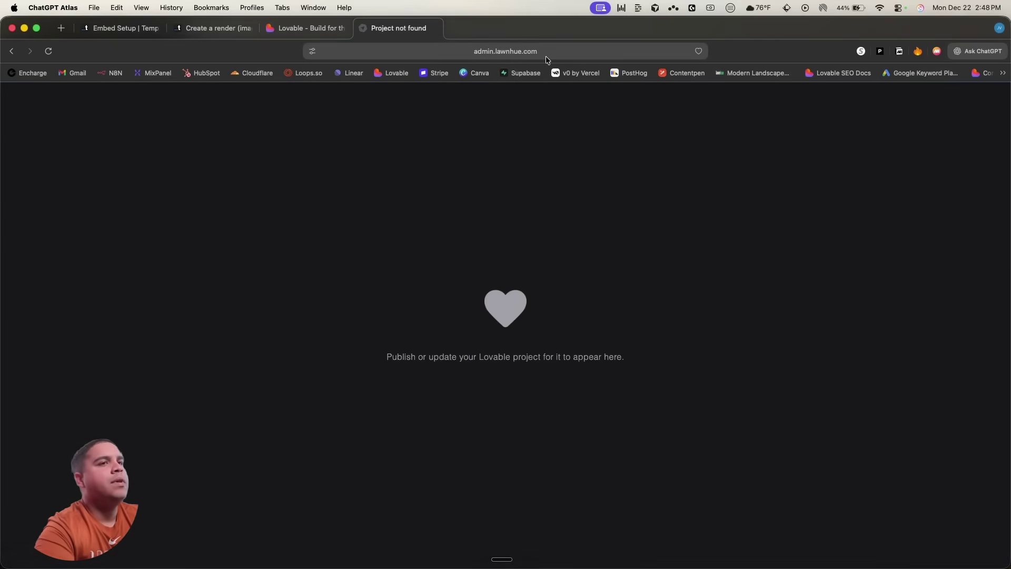
Close the Project not found tab and copy the admin.lawnhue.com link from the Publish popover
{"action": "key", "text": "ctrl+shift+Tab"}
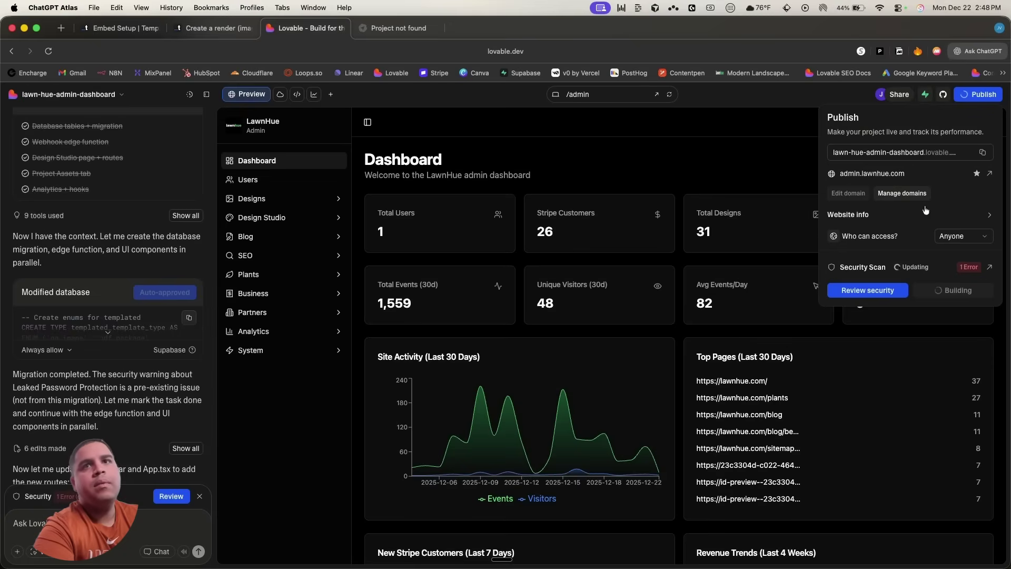
{"action": "left_click", "coordinate": [434, 29]}
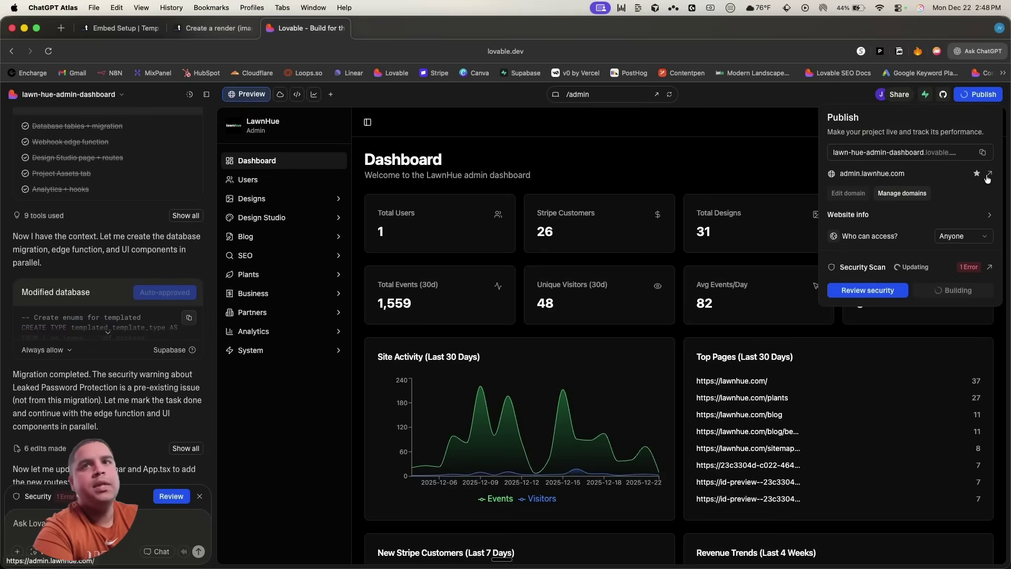
{"action": "right_click", "coordinate": [897, 174]}
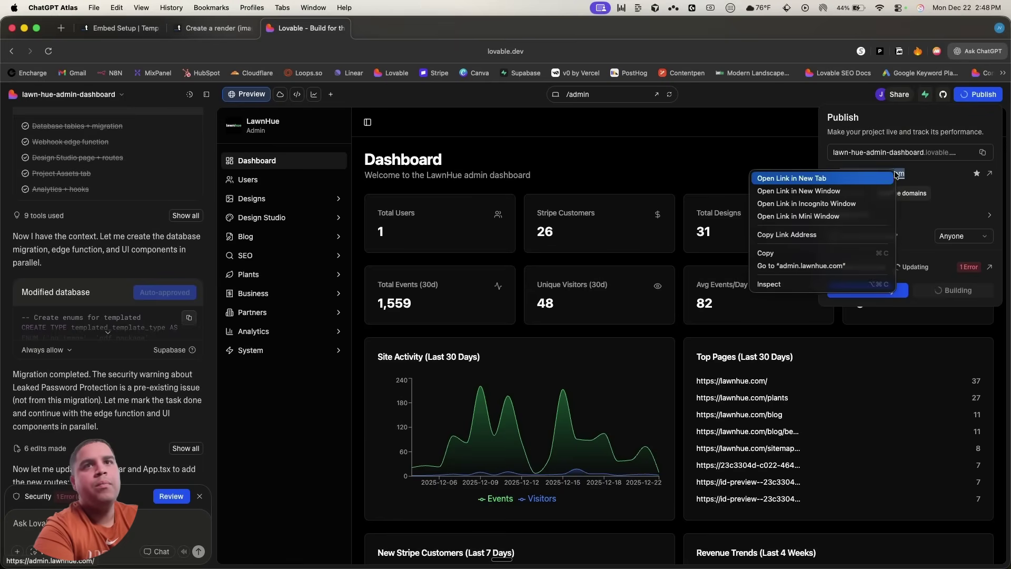
{"action": "left_click", "coordinate": [830, 235]}
Paste the copied admin.lawnhue.com address into Templated's Allowed Domains field
{"action": "left_click", "coordinate": [199, 33]}
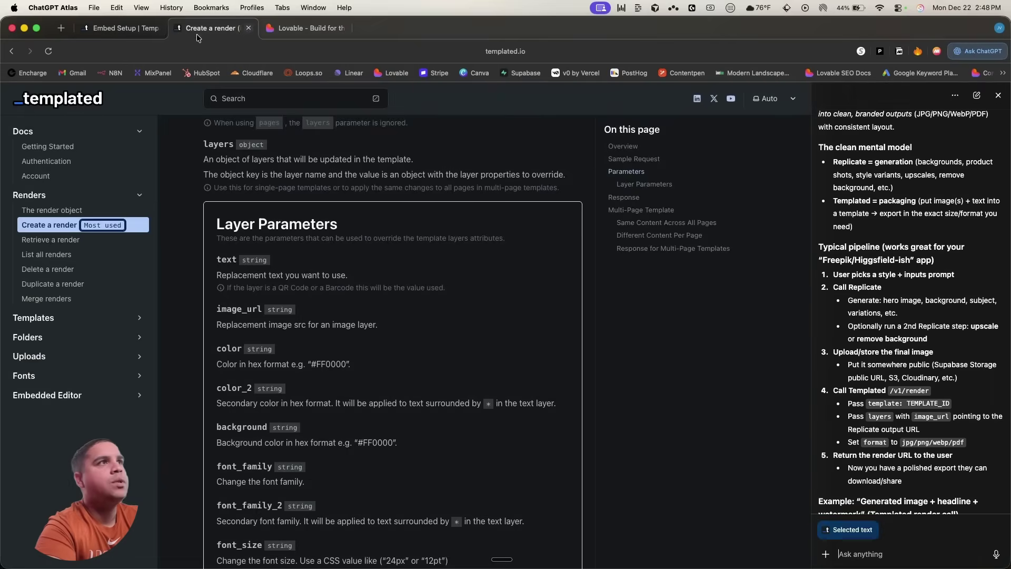
{"action": "left_click", "coordinate": [118, 26]}
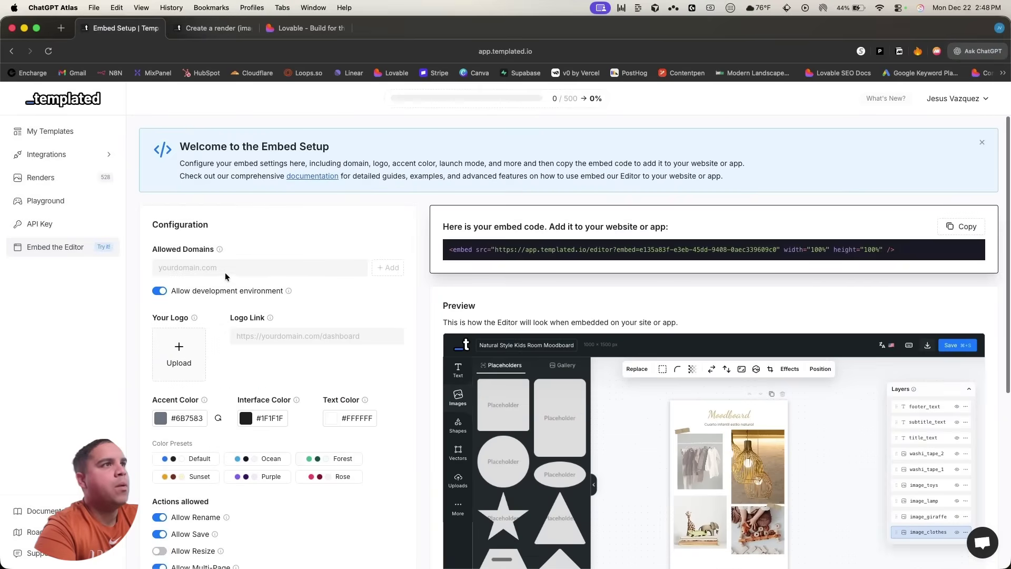
{"action": "left_click", "coordinate": [218, 271]}
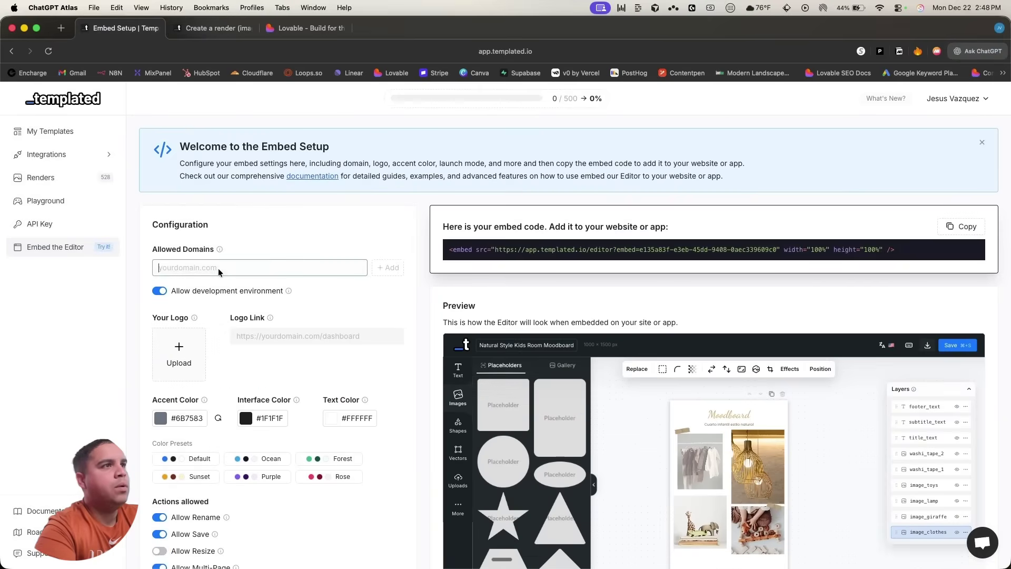
{"action": "key", "text": "super+v"}
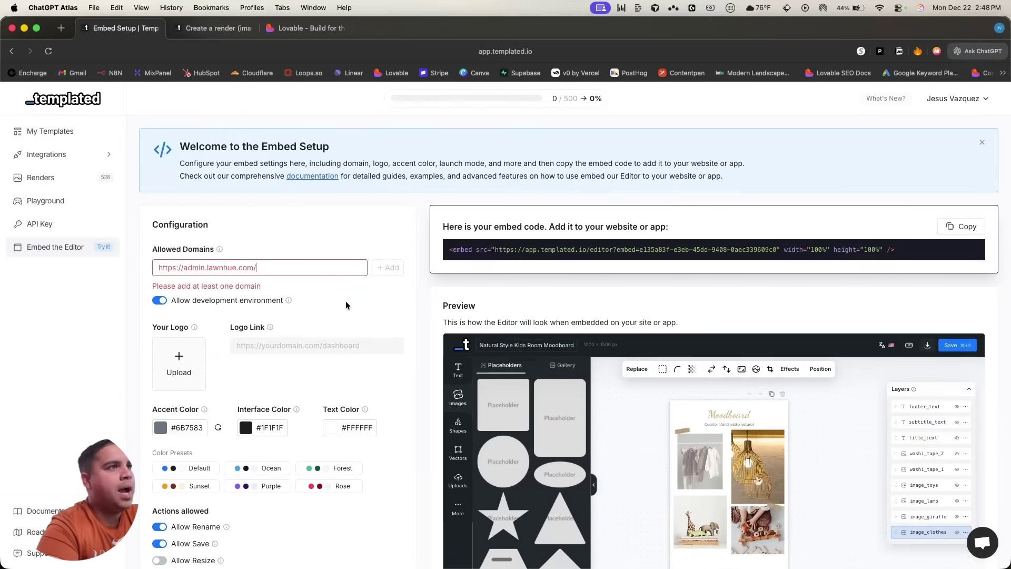
{"action": "left_click", "coordinate": [346, 304]}
Trim the entry down to lawnhue.com and add it as an allowed domain
{"action": "left_click", "coordinate": [208, 267]}
{"action": "key", "text": "BackSpace"}
{"action": "key", "text": "BackSpace"}
{"action": "key", "text": "BackSpace"}
{"action": "key", "text": "BackSpace"}
{"action": "key", "text": "BackSpace"}
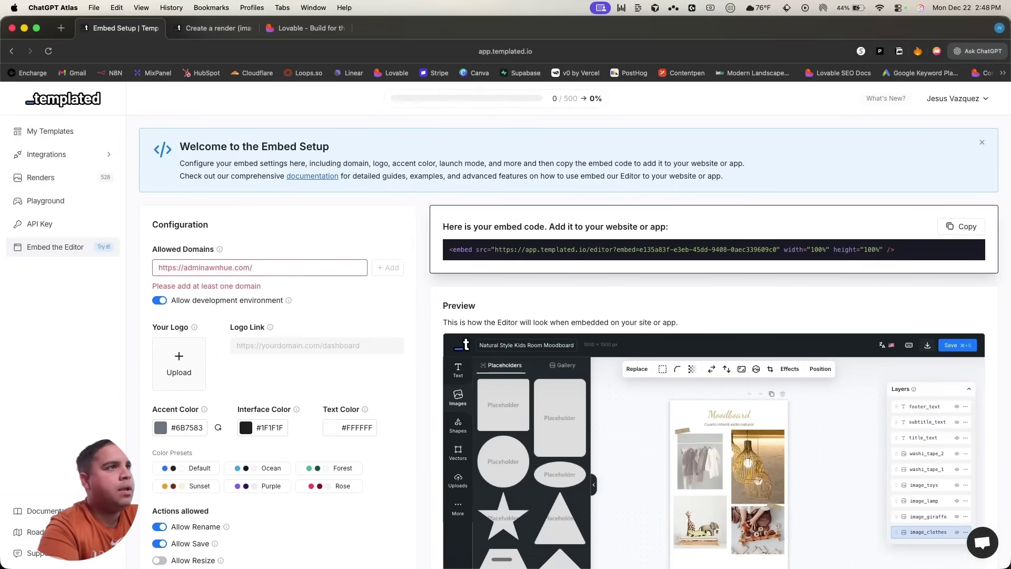
{"action": "key", "text": "BackSpace"}
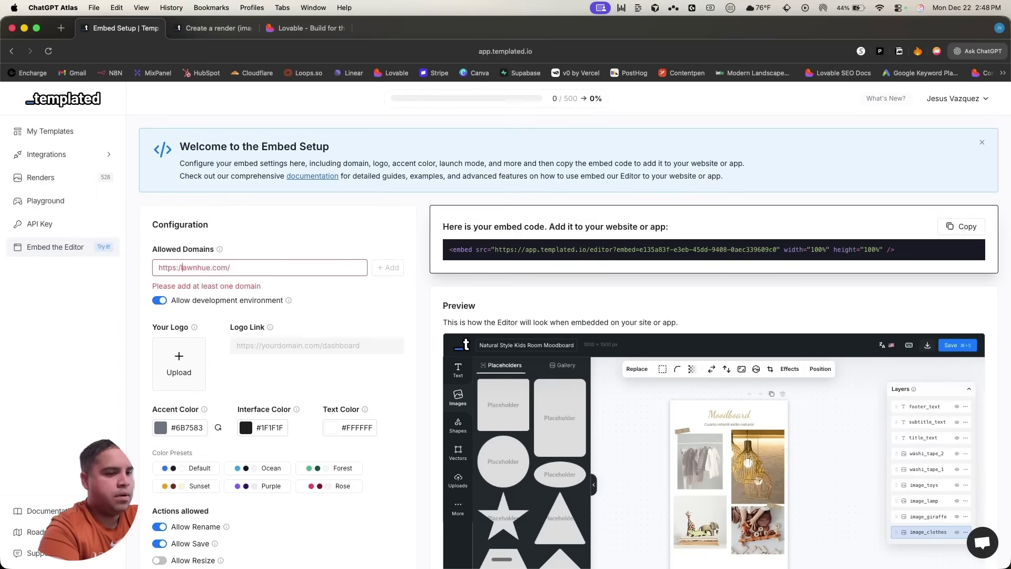
{"action": "left_click", "coordinate": [315, 301]}
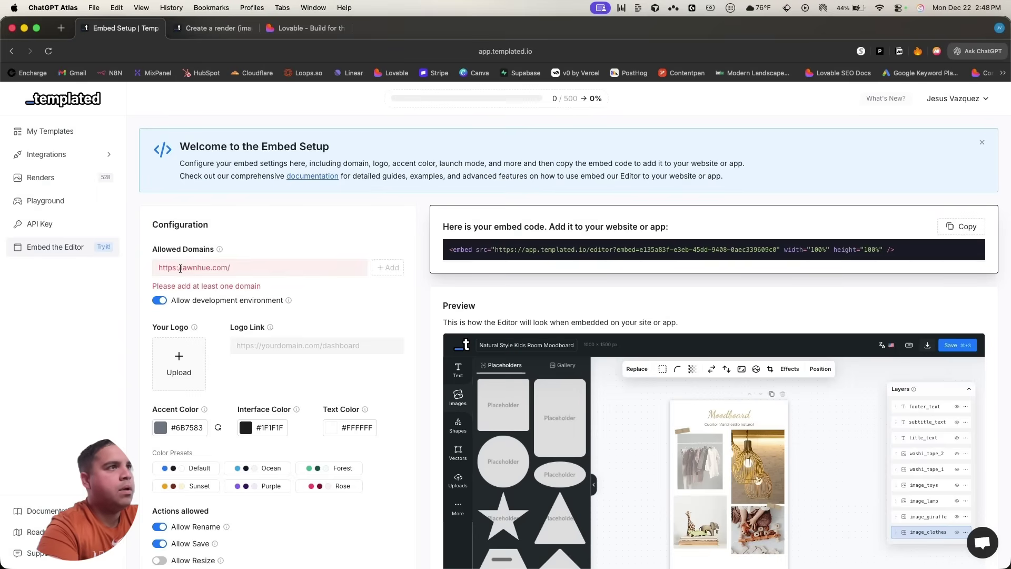
{"action": "left_click", "coordinate": [180, 267]}
{"action": "key", "text": "BackSpace"}
{"action": "key", "text": "BackSpace"}
{"action": "key", "text": "BackSpace"}
{"action": "key", "text": "BackSpace"}
{"action": "key", "text": "BackSpace"}
{"action": "key", "text": "BackSpace"}
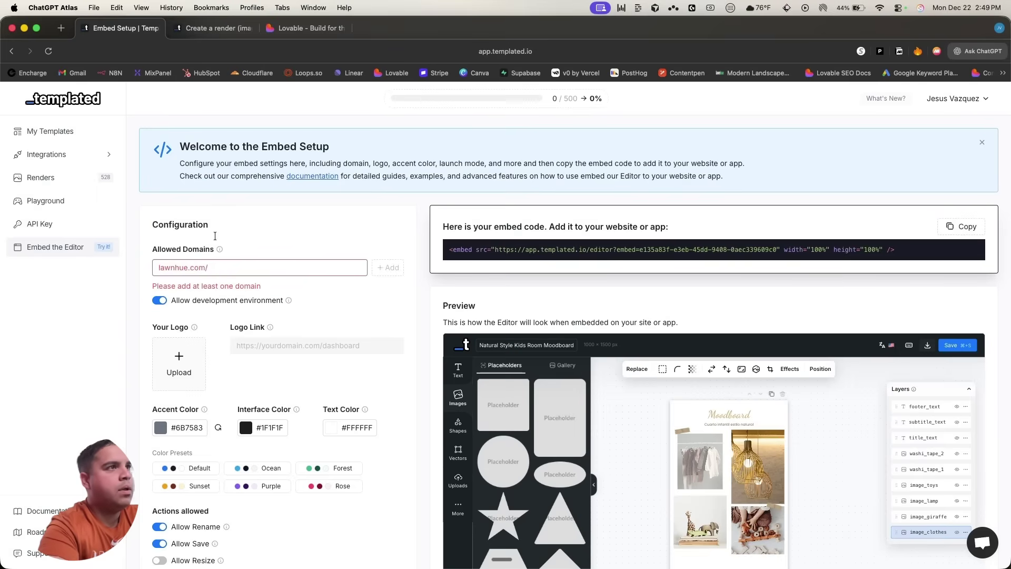
{"action": "left_click", "coordinate": [337, 247]}
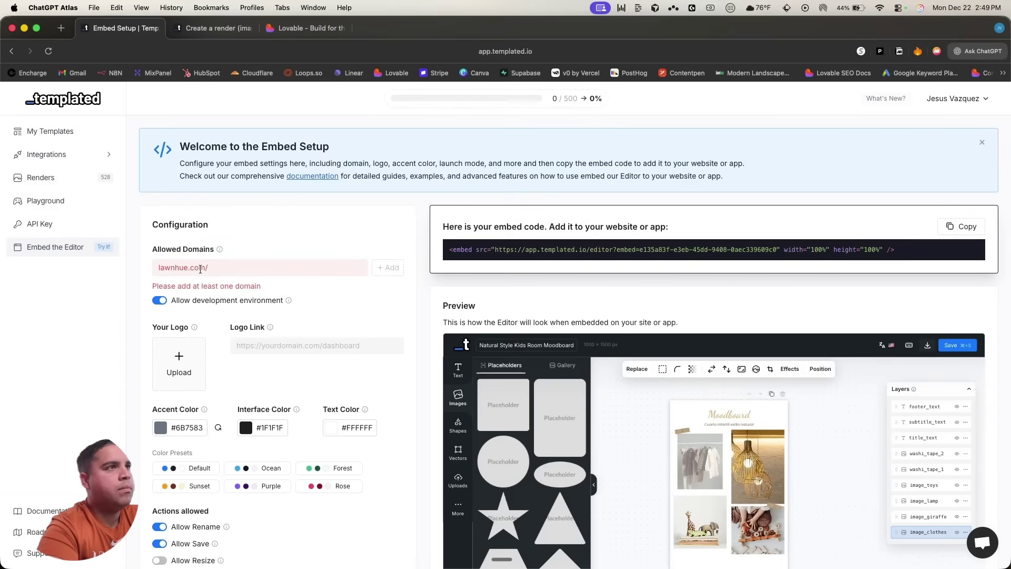
{"action": "left_click", "coordinate": [219, 271]}
{"action": "left_click", "coordinate": [400, 267]}
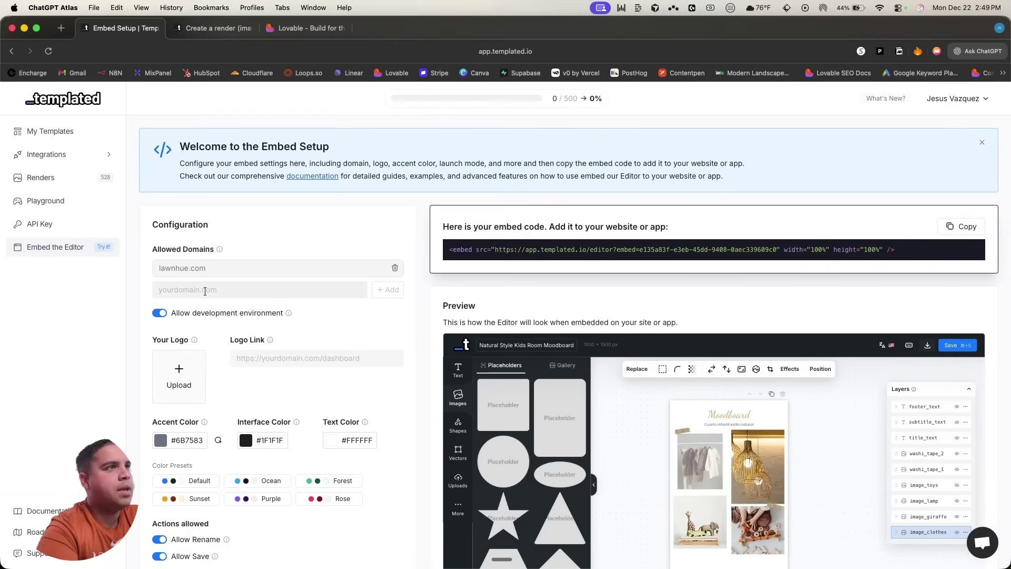
Paste admin.lawnhue.com into a new domain entry, try adding it, then clear the field
{"action": "left_click", "coordinate": [205, 291]}
{"action": "key", "text": "super+v"}
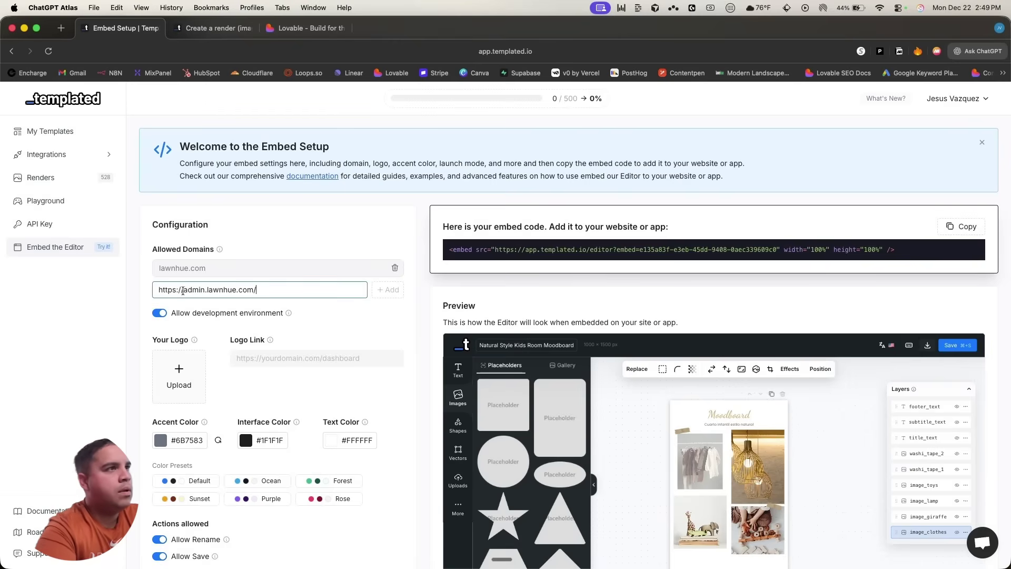
{"action": "left_click", "coordinate": [183, 291]}
{"action": "key", "text": "BackSpace"}
{"action": "key", "text": "BackSpace"}
{"action": "key", "text": "BackSpace"}
{"action": "key", "text": "BackSpace"}
{"action": "key", "text": "BackSpace"}
{"action": "key", "text": "BackSpace"}
{"action": "key", "text": "BackSpace"}
{"action": "key", "text": "BackSpace"}
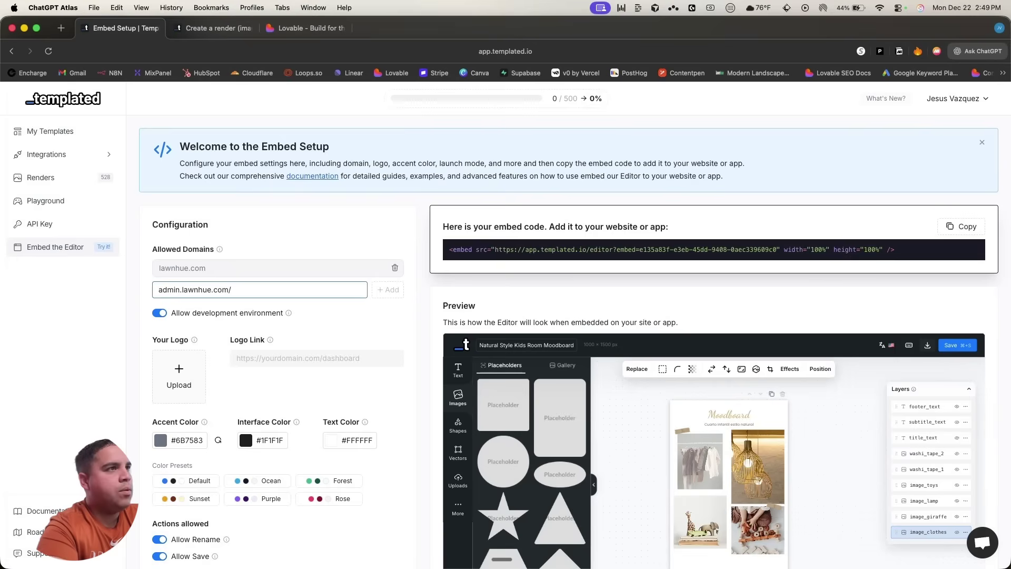
{"action": "left_click", "coordinate": [389, 291]}
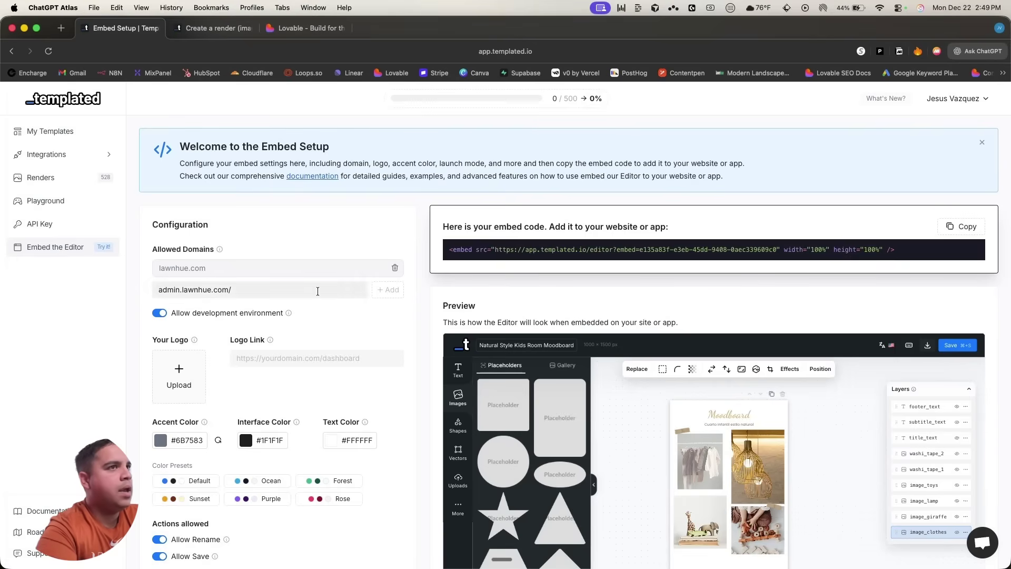
{"action": "left_click", "coordinate": [316, 290]}
{"action": "key", "text": "super+a"}
{"action": "key", "text": "BackSpace"}
{"action": "left_click", "coordinate": [248, 316]}
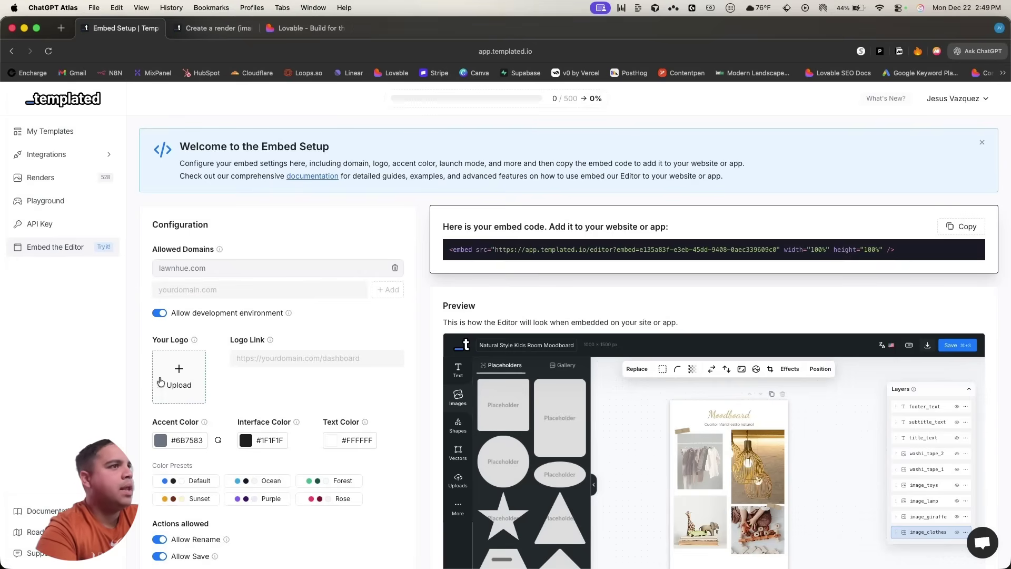
Upload LH (2).png as the embedded editor's logo
{"action": "left_click", "coordinate": [170, 375]}
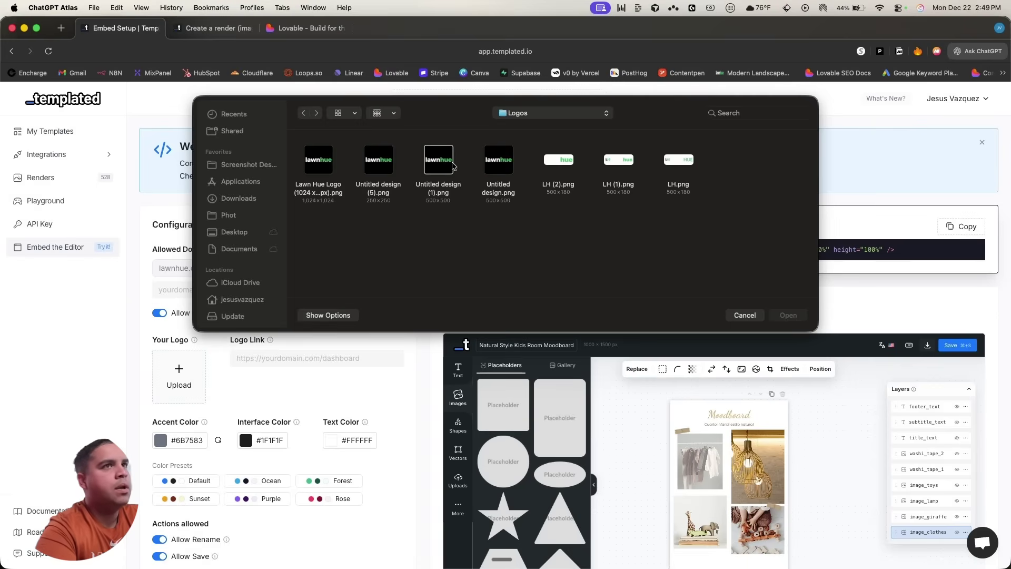
{"action": "double_click", "coordinate": [562, 159]}
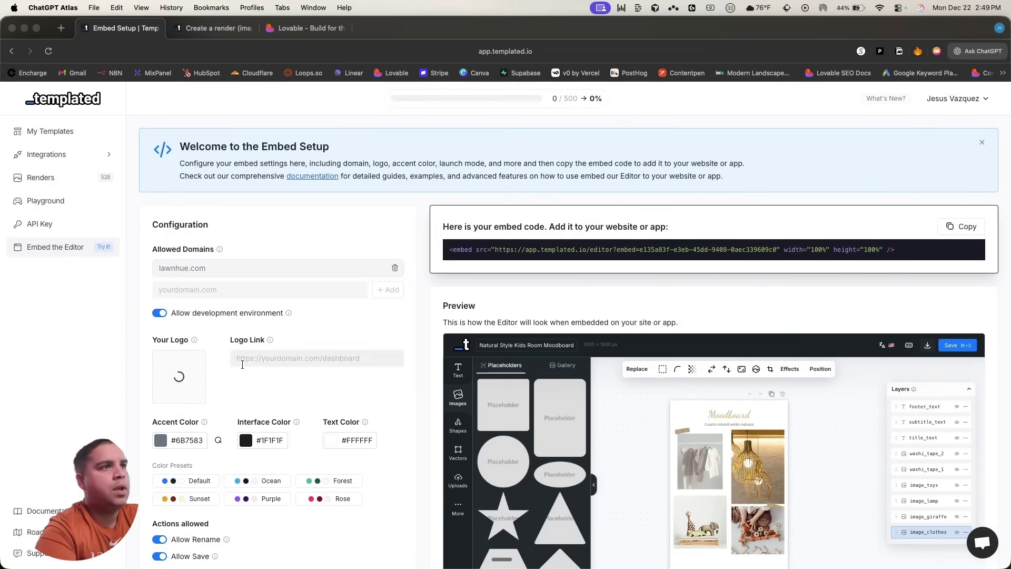
{"action": "scroll", "coordinate": [259, 395], "scroll_direction": "down", "scroll_amount": 3}
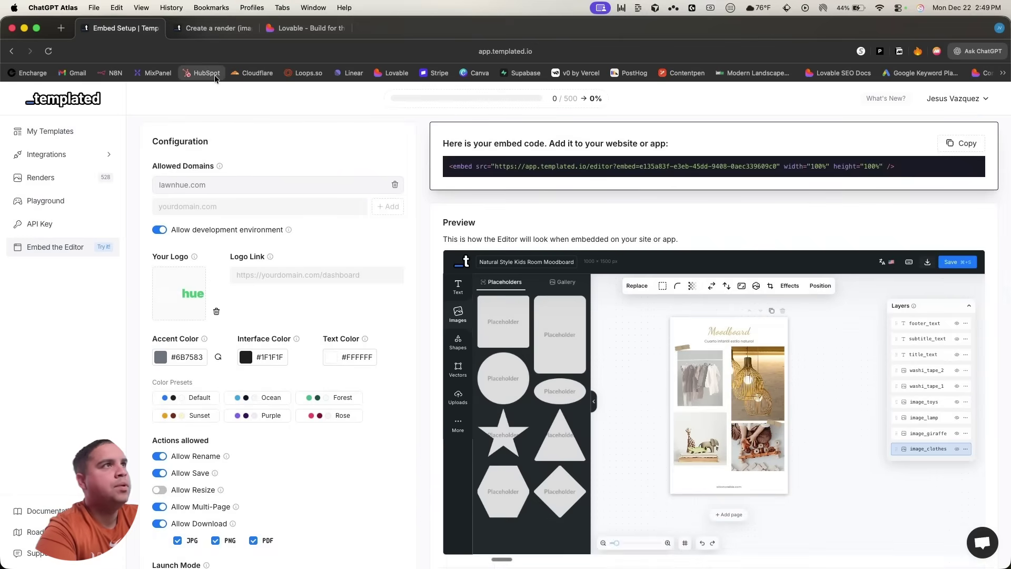
Copy the brand colour from the Lawn Hue brand kit in Canva
{"action": "left_click", "coordinate": [206, 73], "text": "super"}
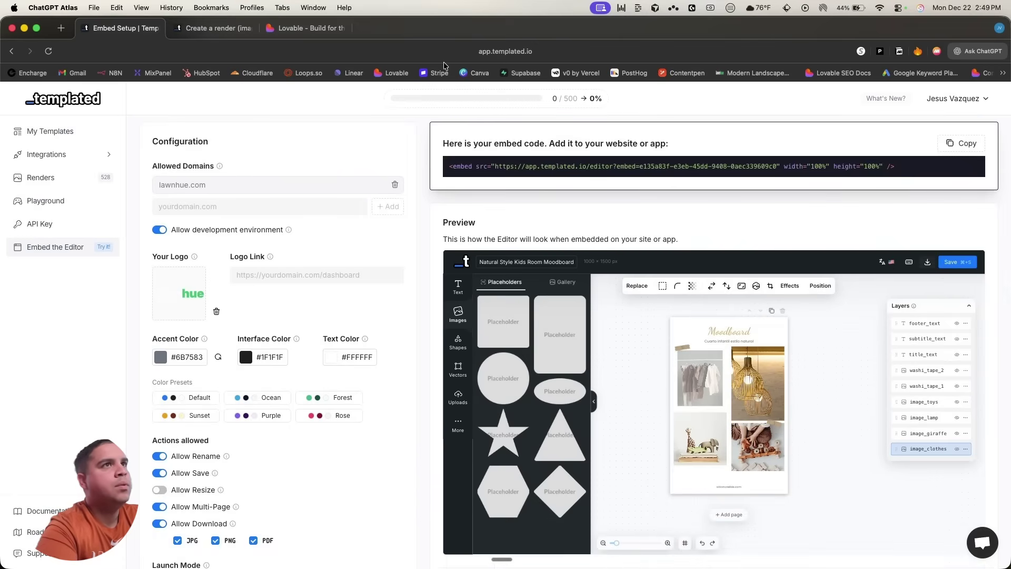
{"action": "left_click", "coordinate": [198, 28]}
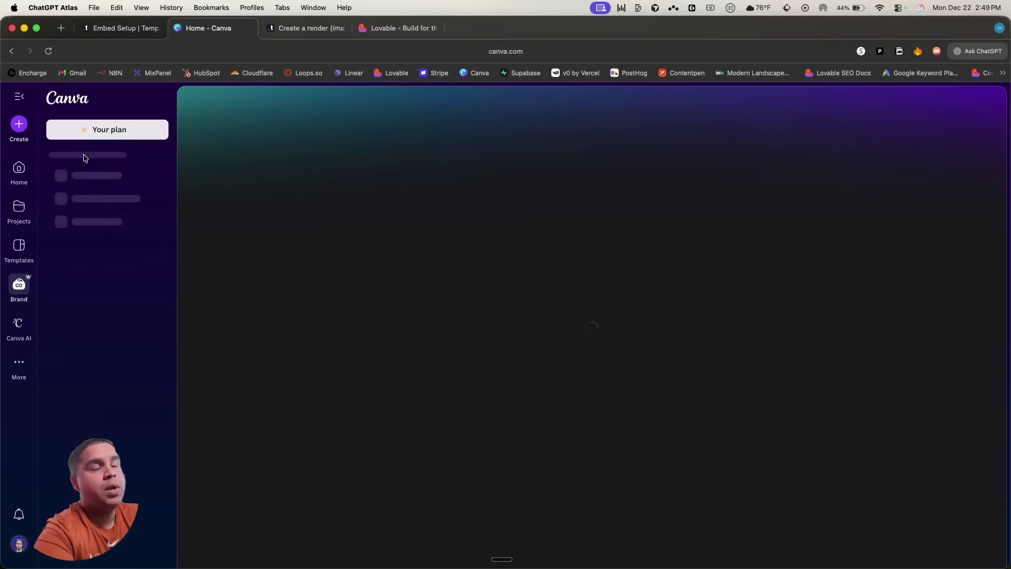
{"action": "left_click", "coordinate": [112, 30]}
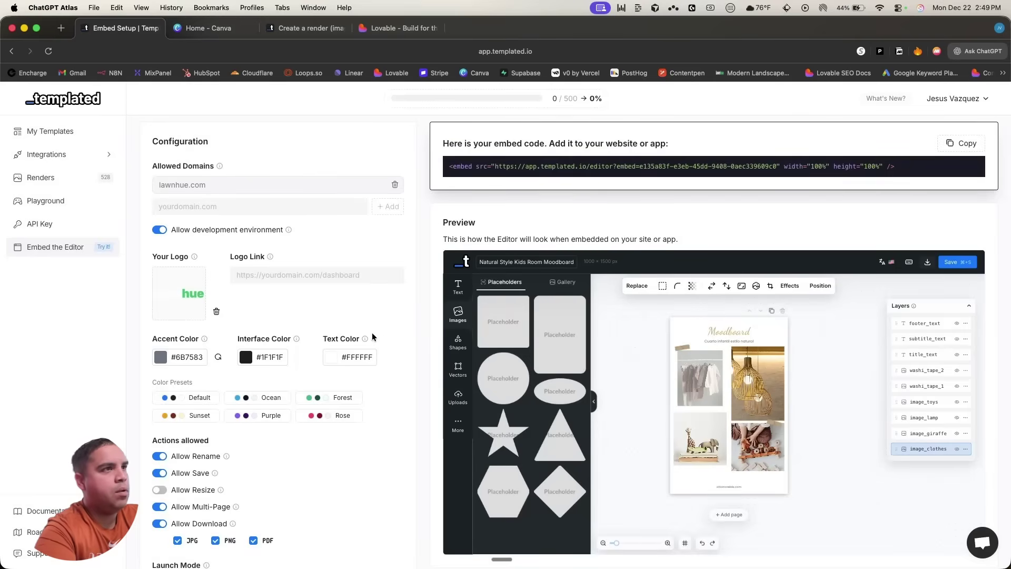
{"action": "left_click", "coordinate": [215, 28]}
{"action": "left_click", "coordinate": [108, 191]}
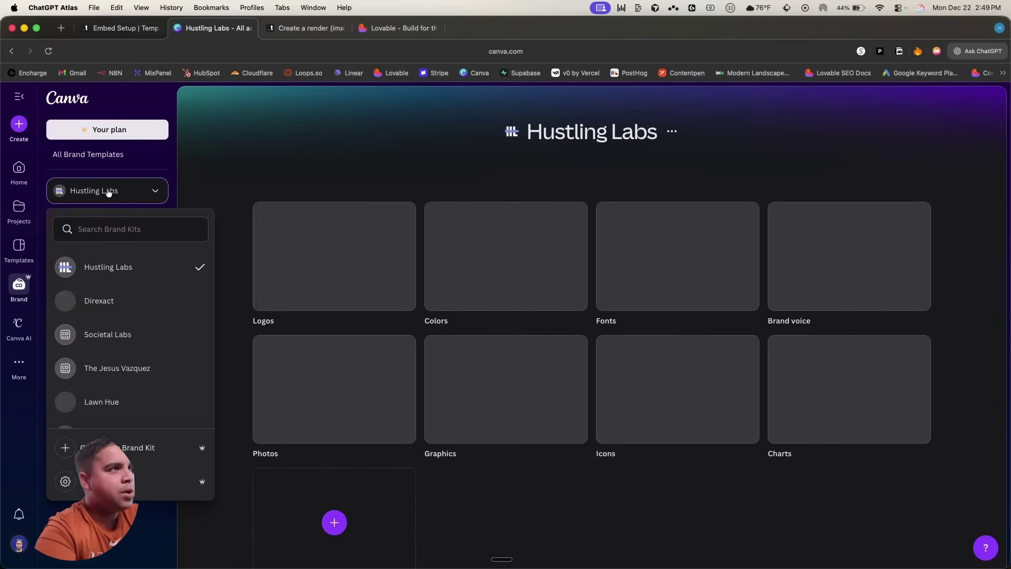
{"action": "left_click", "coordinate": [100, 403]}
{"action": "left_click", "coordinate": [514, 264]}
{"action": "key", "text": "ctrl+shift+Tab"}
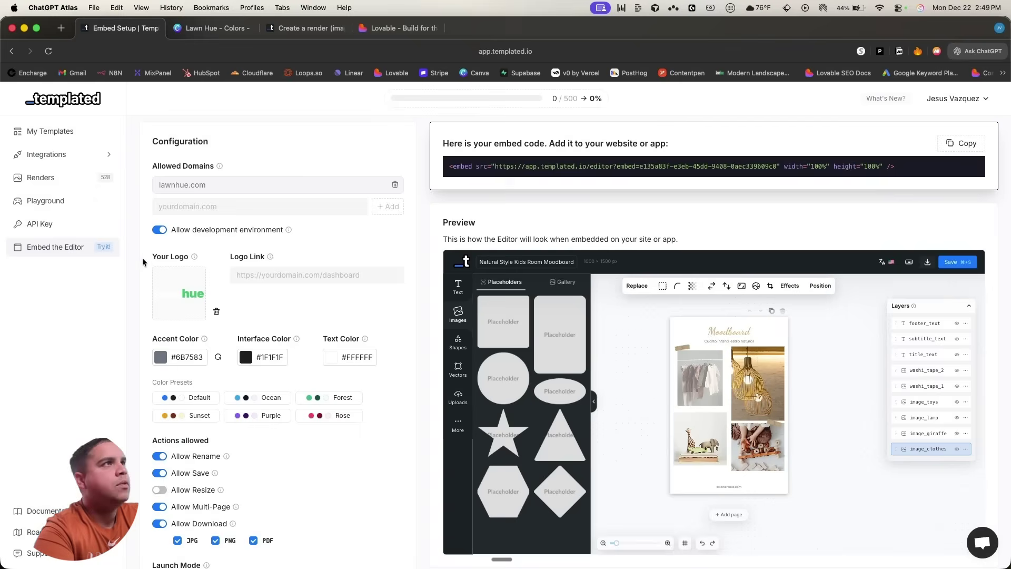
Set the accent colour hex to #44C163 and save the embed configuration
{"action": "double_click", "coordinate": [189, 358]}
{"action": "type", "text": "44C163"}
{"action": "scroll", "coordinate": [227, 432], "scroll_direction": "down", "scroll_amount": 5}
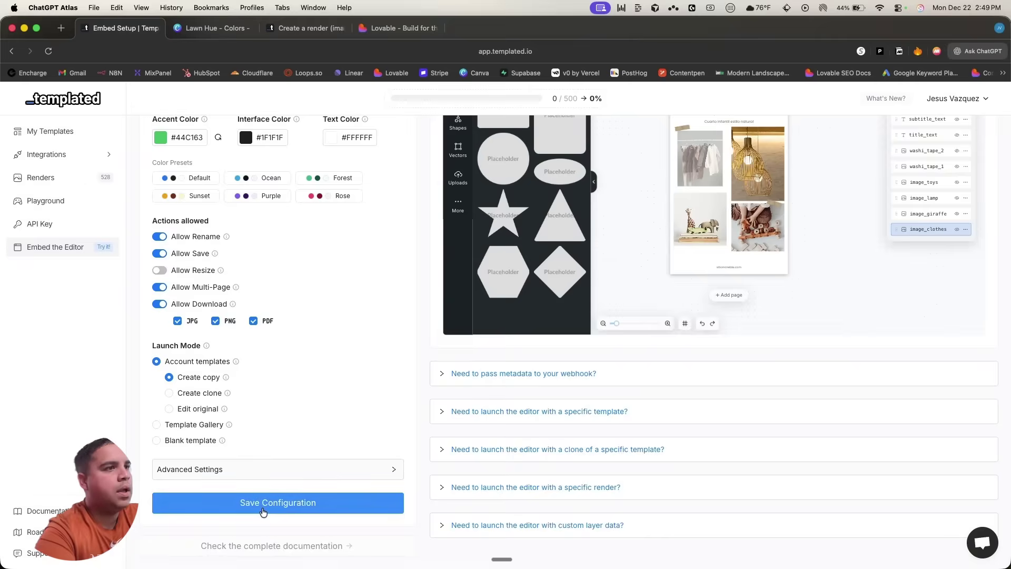
{"action": "left_click", "coordinate": [261, 507]}
Open the published admin.lawnhue.com site, sign in with the saved admin account, and expand Design Studio
{"action": "left_click", "coordinate": [397, 23]}
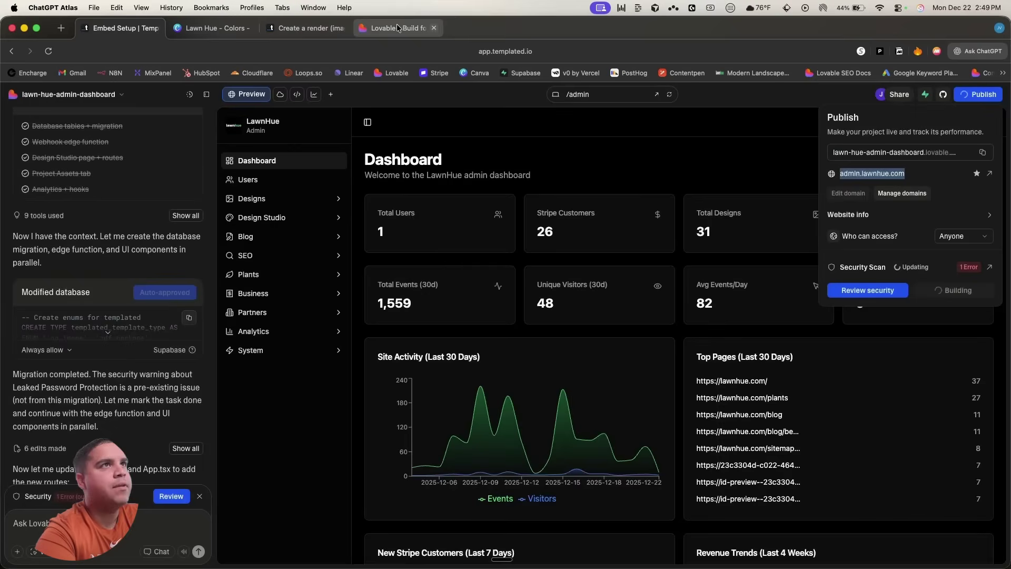
{"action": "left_click_drag", "start_coordinate": [828, 168], "coordinate": [909, 168]}
{"action": "left_click", "coordinate": [990, 161]}
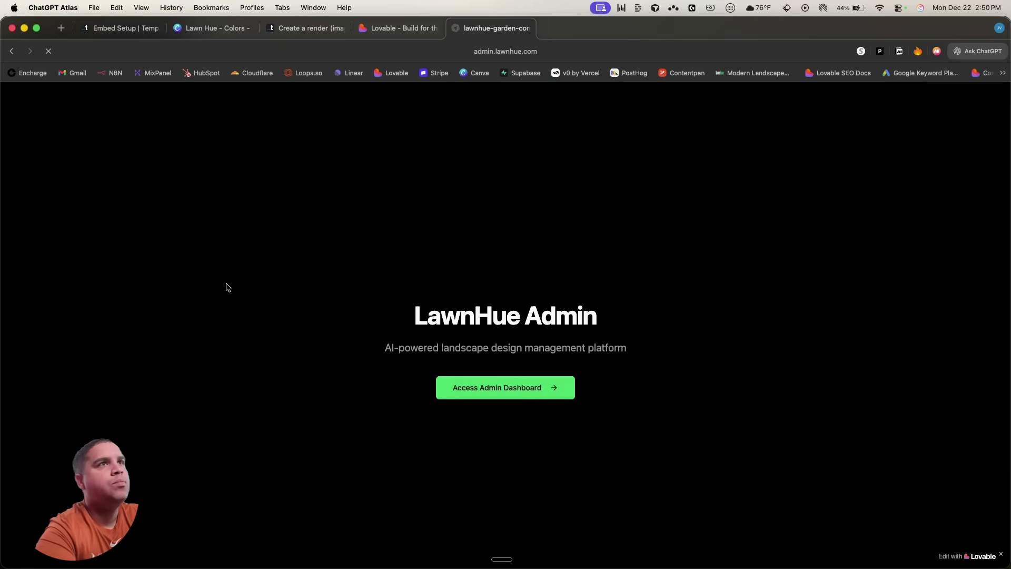
{"action": "left_click", "coordinate": [503, 386]}
{"action": "left_click", "coordinate": [467, 320]}
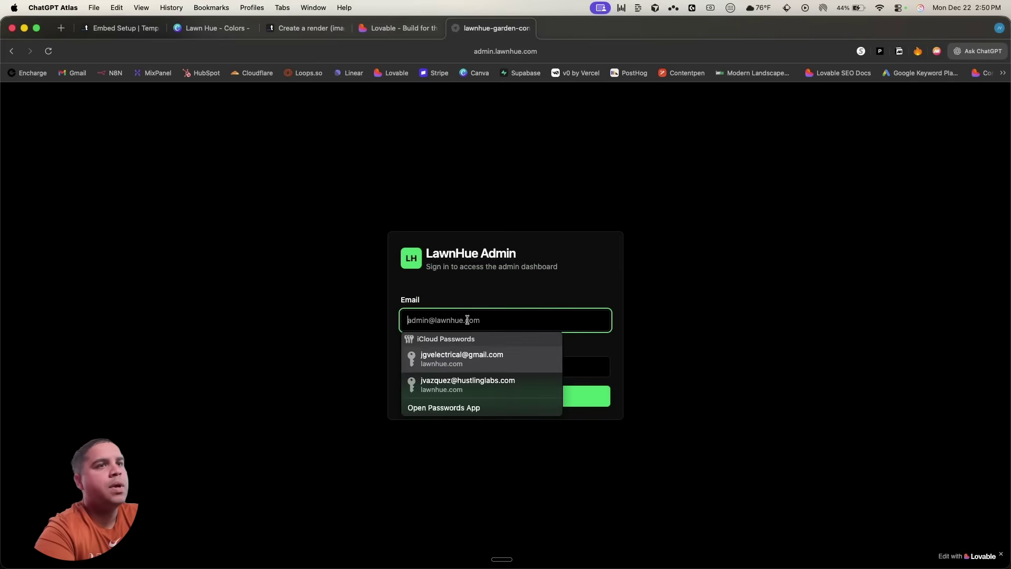
{"action": "left_click", "coordinate": [451, 384]}
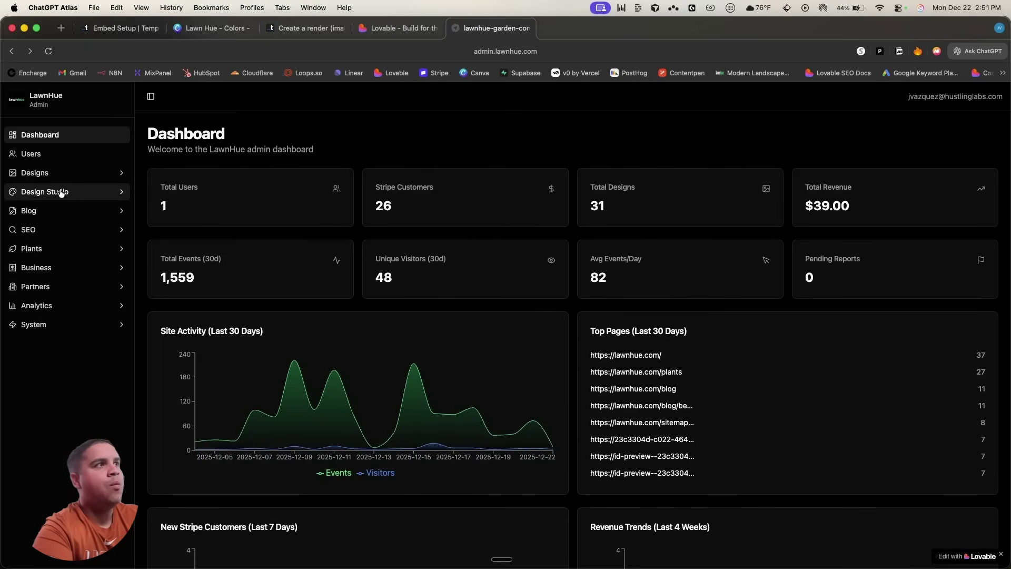
{"action": "left_click", "coordinate": [58, 192]}
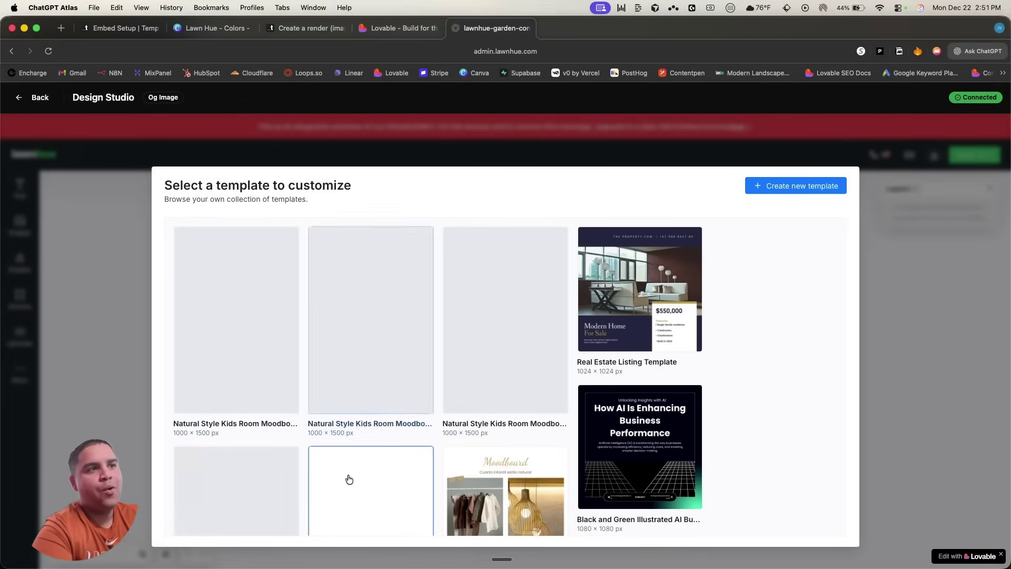
Open the Kids Room Moodboard template and turn its Moodboard title black
{"action": "scroll", "coordinate": [357, 479], "scroll_direction": "down", "scroll_amount": 3}
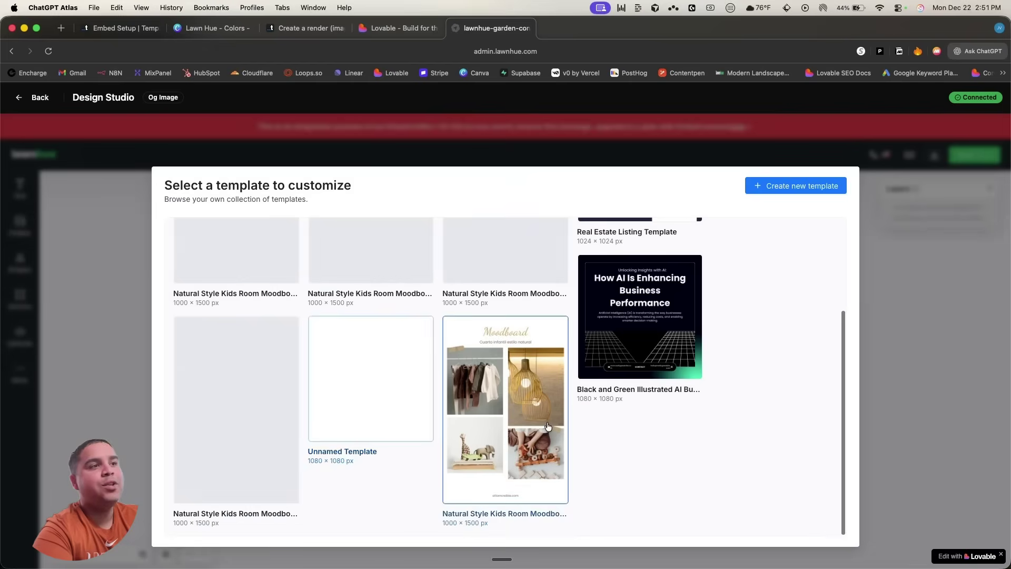
{"action": "left_click", "coordinate": [486, 365]}
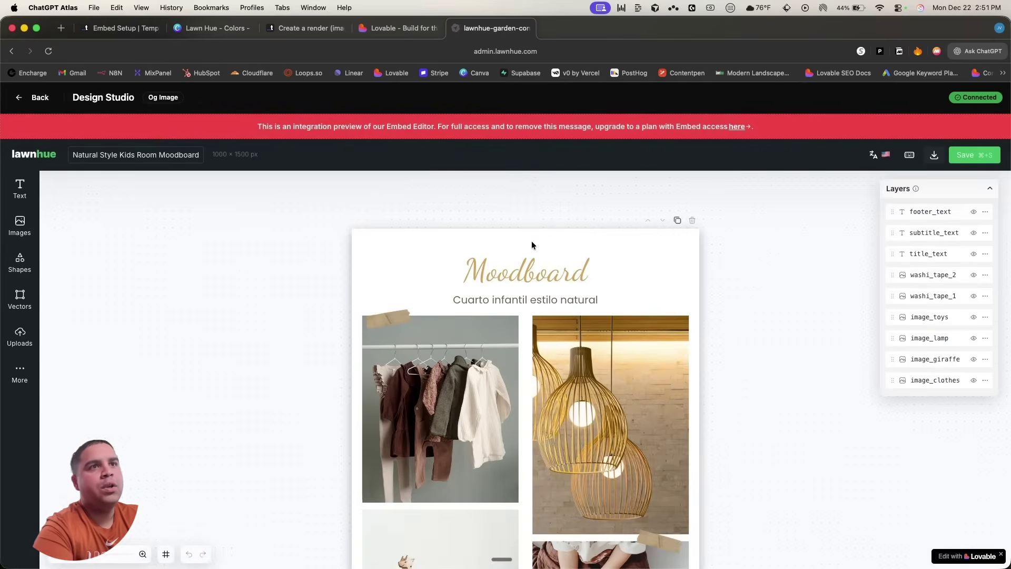
{"action": "left_click", "coordinate": [530, 295]}
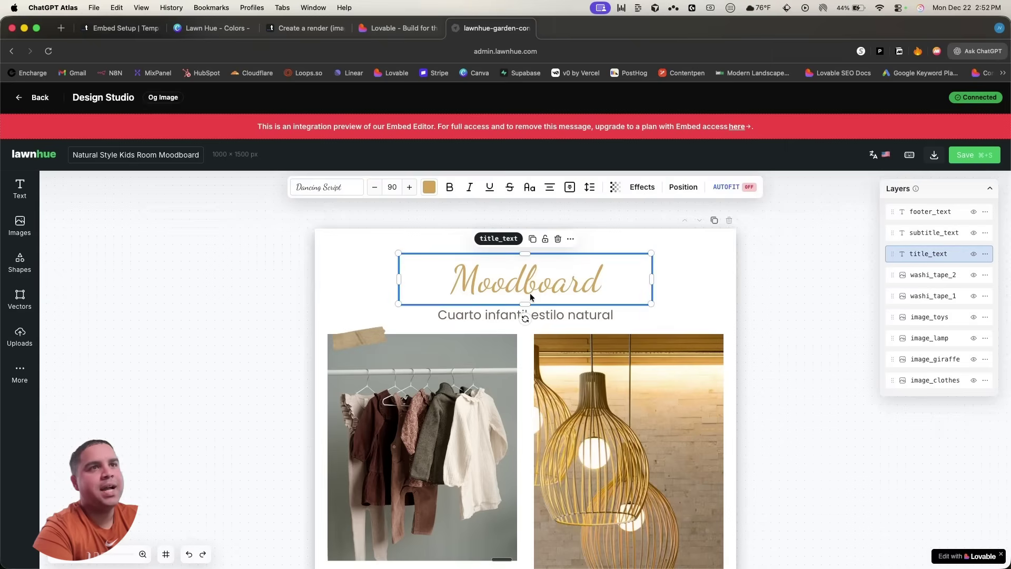
{"action": "left_click", "coordinate": [428, 187]}
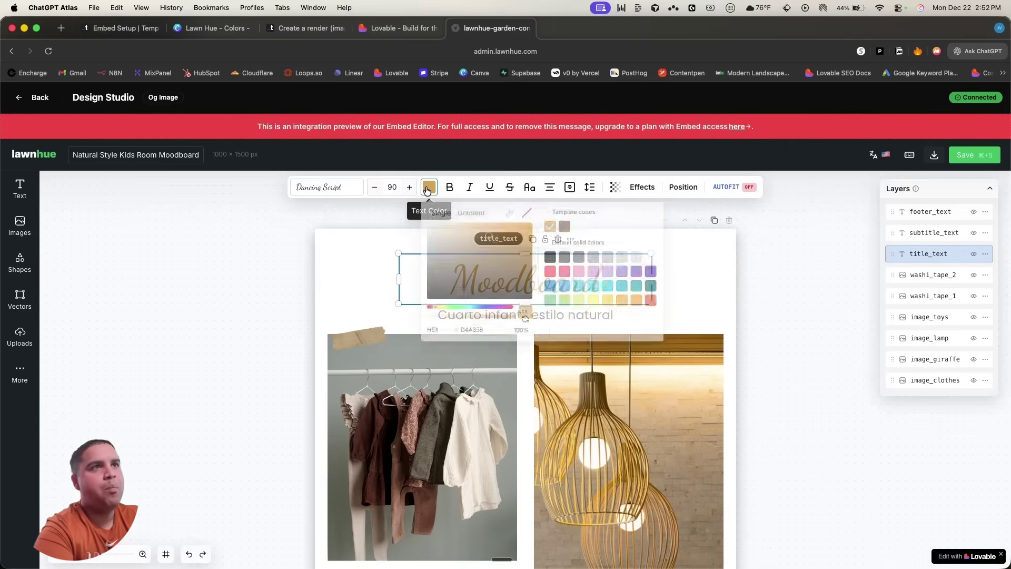
{"action": "left_click", "coordinate": [215, 311]}
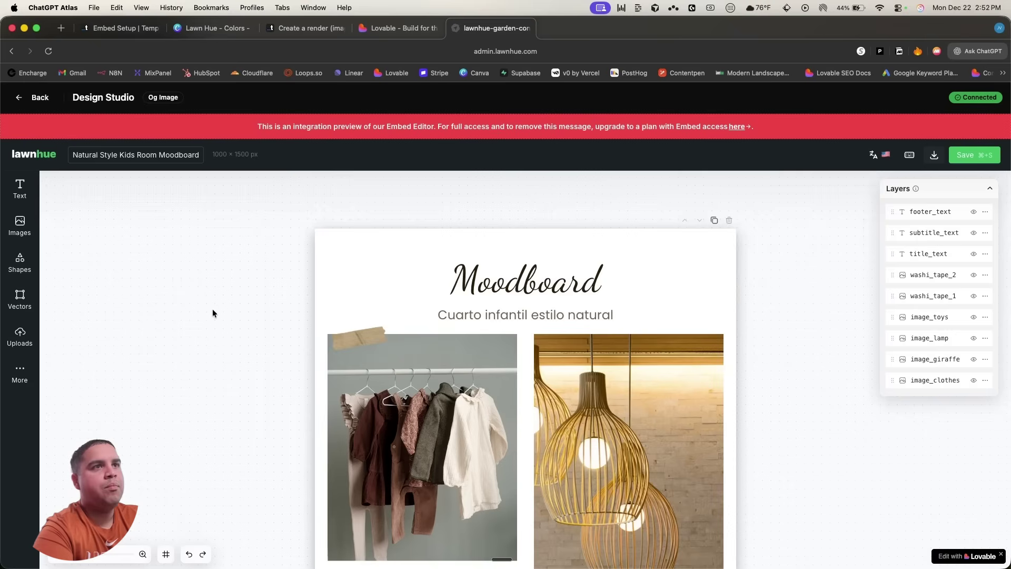
Dismiss the upgrade prompt and recolour the Moodboard title with the tan template colour
{"action": "left_click", "coordinate": [527, 295]}
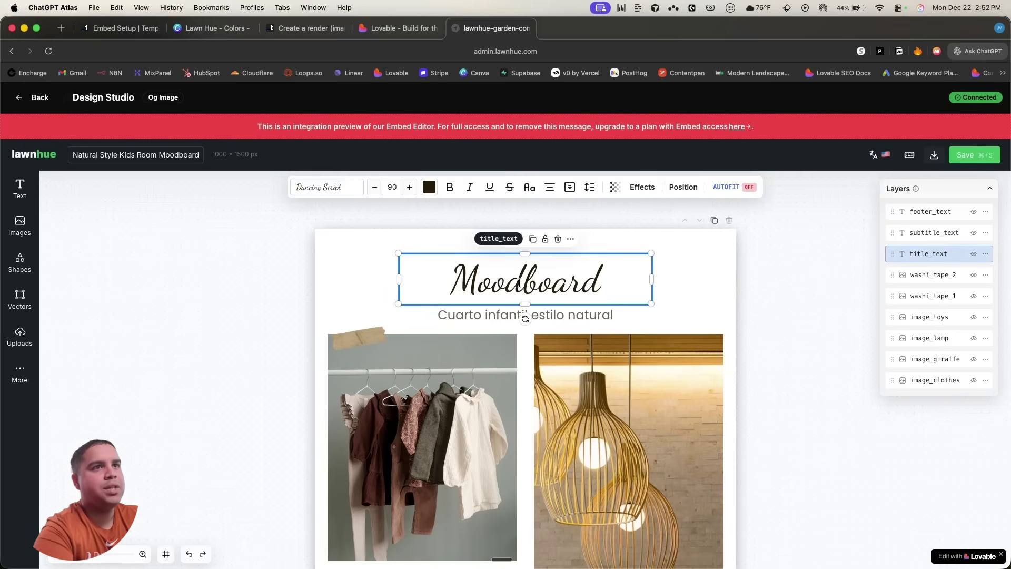
{"action": "left_click", "coordinate": [429, 189]}
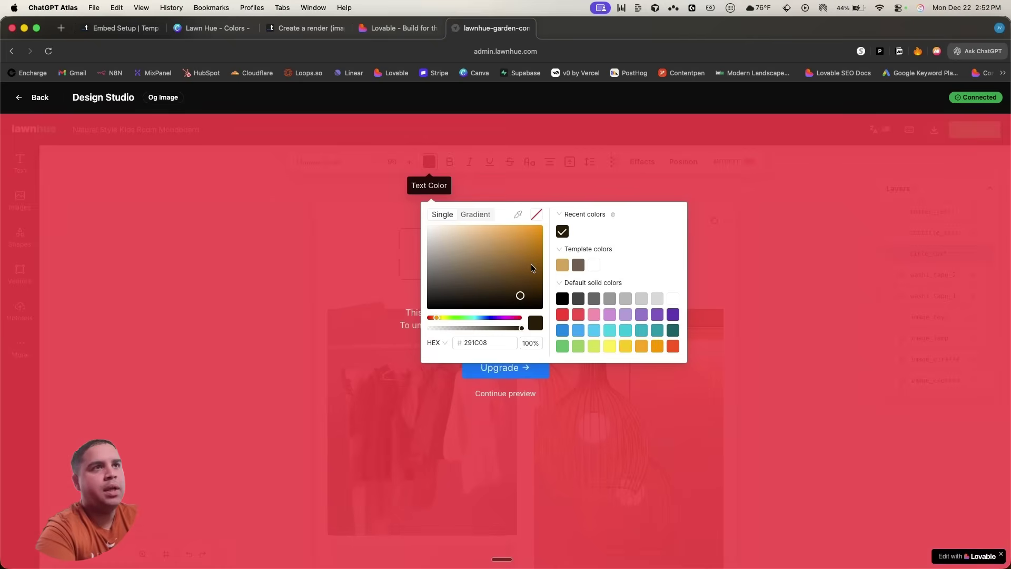
{"action": "left_click", "coordinate": [504, 394]}
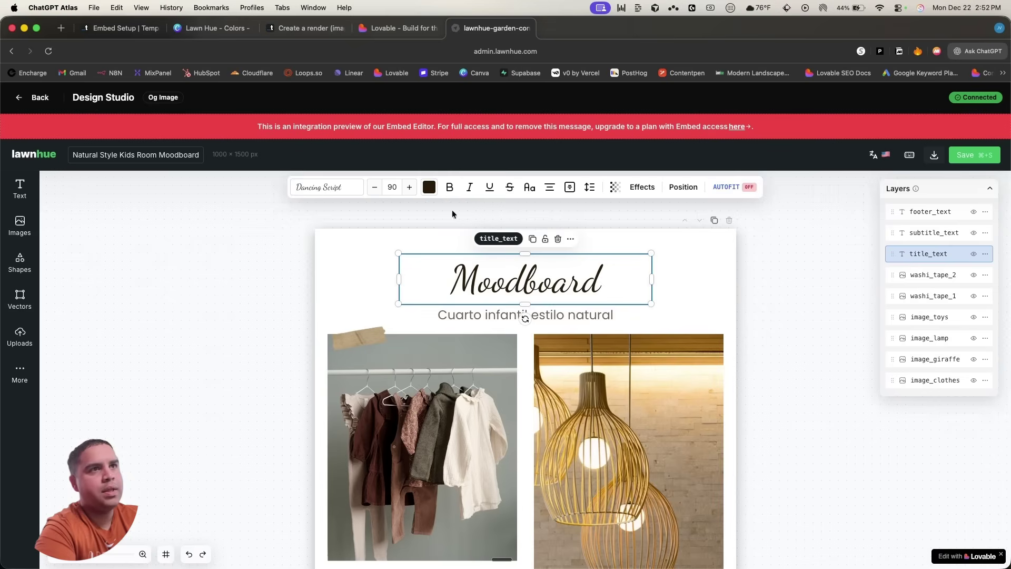
{"action": "left_click", "coordinate": [429, 188]}
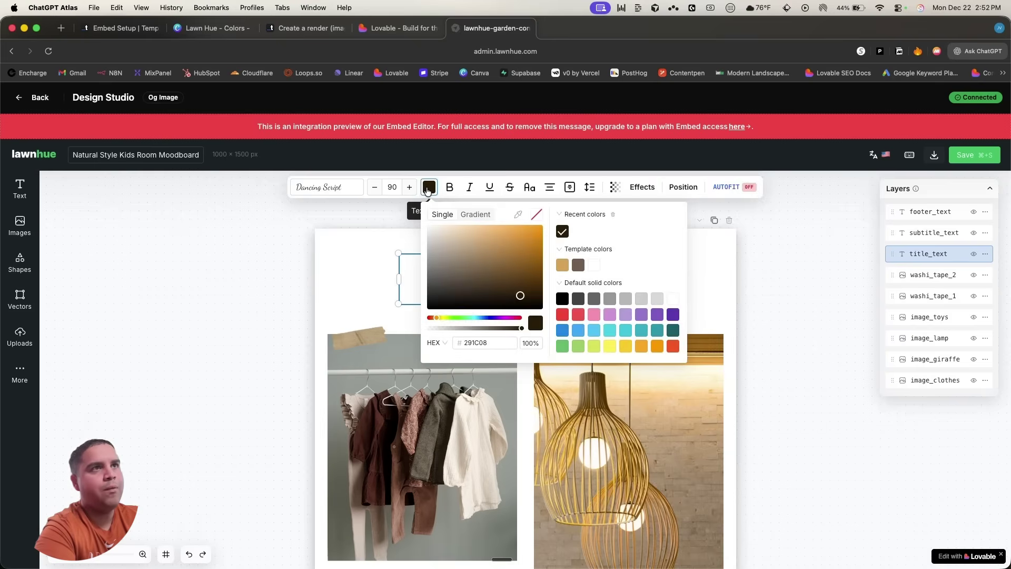
{"action": "left_click", "coordinate": [559, 270]}
{"action": "left_click", "coordinate": [168, 286]}
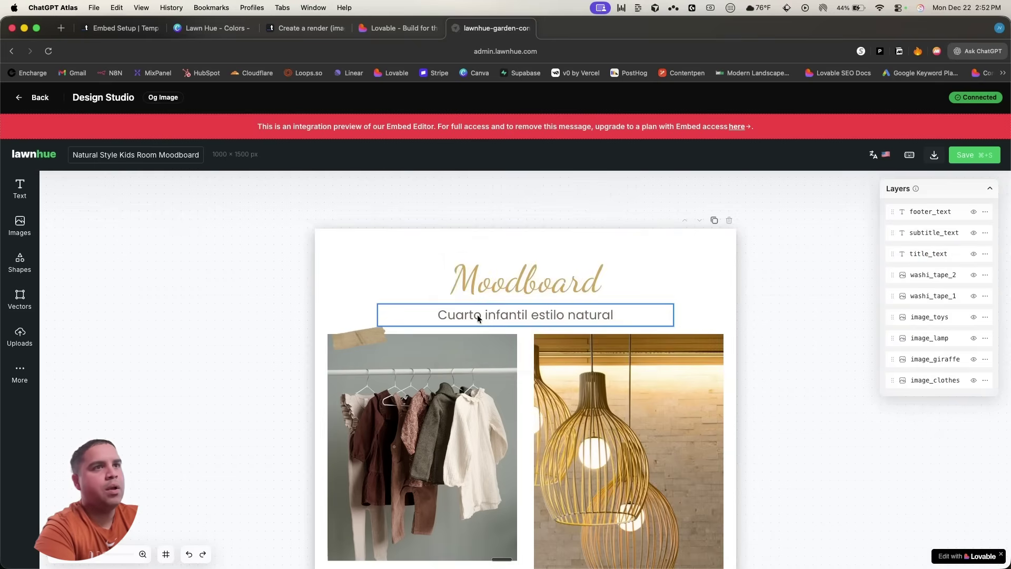
{"action": "left_click", "coordinate": [478, 315]}
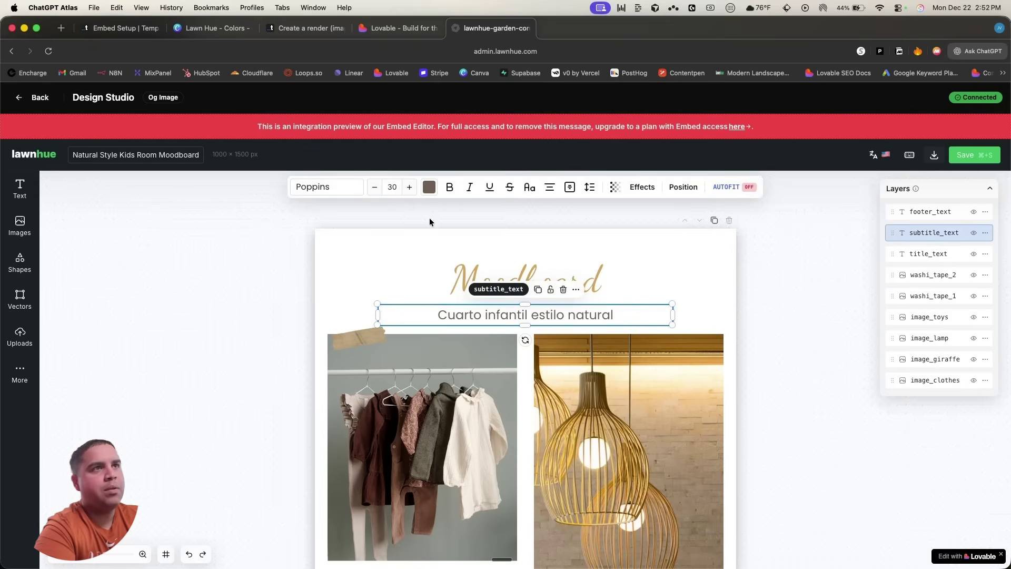
Replace the moodboard subtitle text with 'Hello world'
{"action": "double_click", "coordinate": [455, 316]}
{"action": "type", "text": "Hello w"}
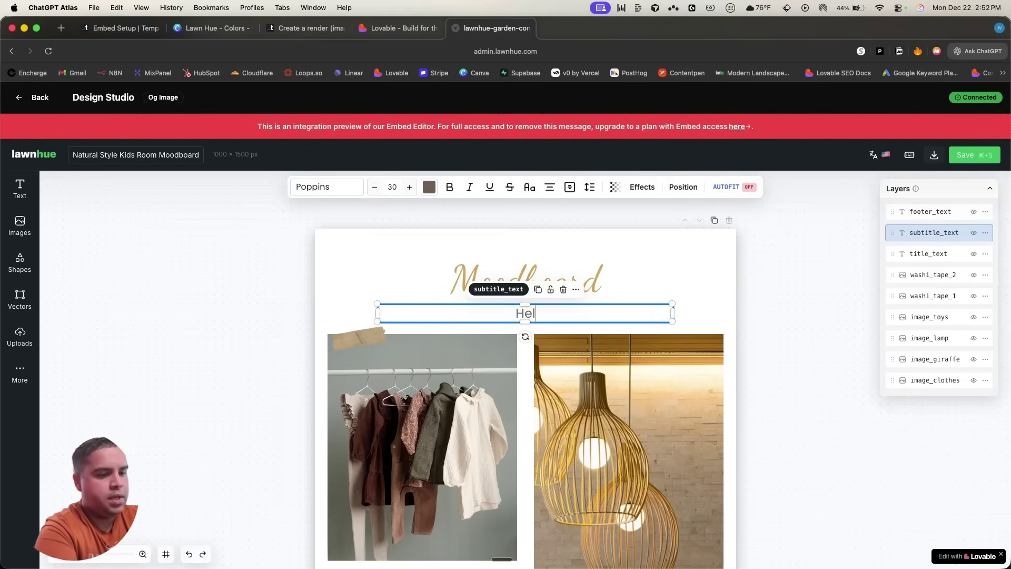
{"action": "type", "text": "orld"}
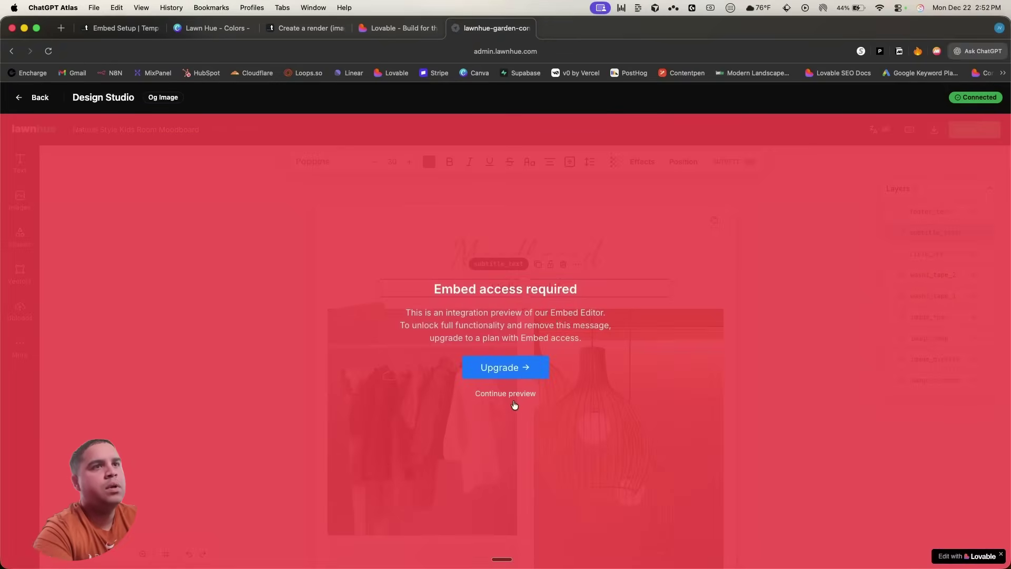
{"action": "left_click", "coordinate": [516, 394]}
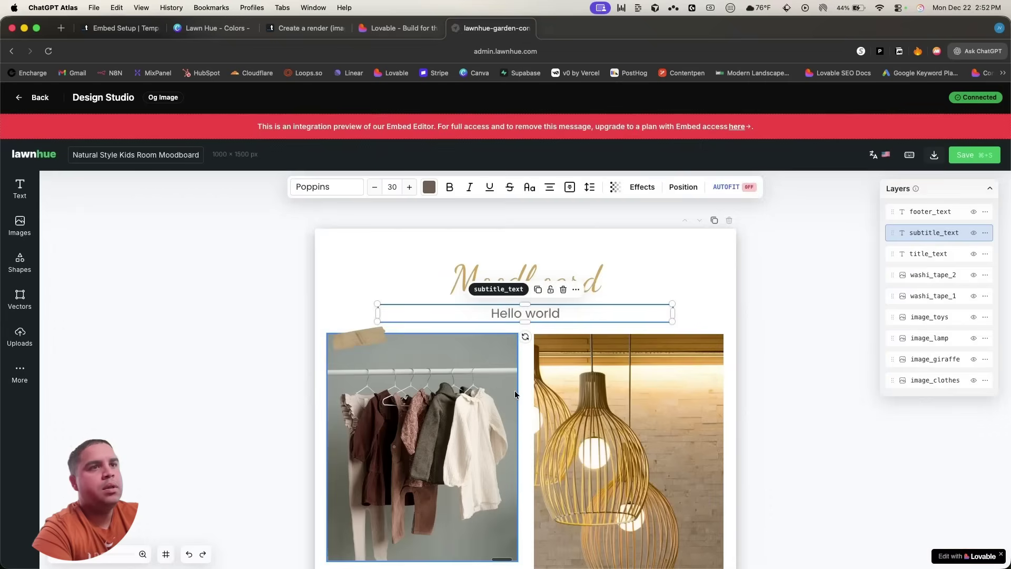
Save the edited moodboard and download it as a JPG
{"action": "left_click", "coordinate": [966, 155]}
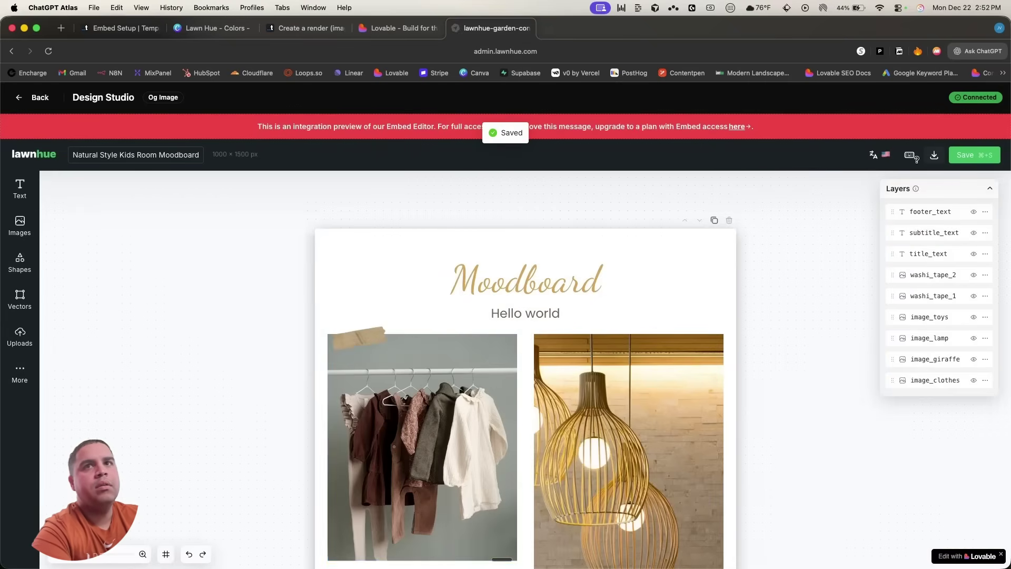
{"action": "left_click", "coordinate": [935, 156]}
{"action": "left_click", "coordinate": [843, 242]}
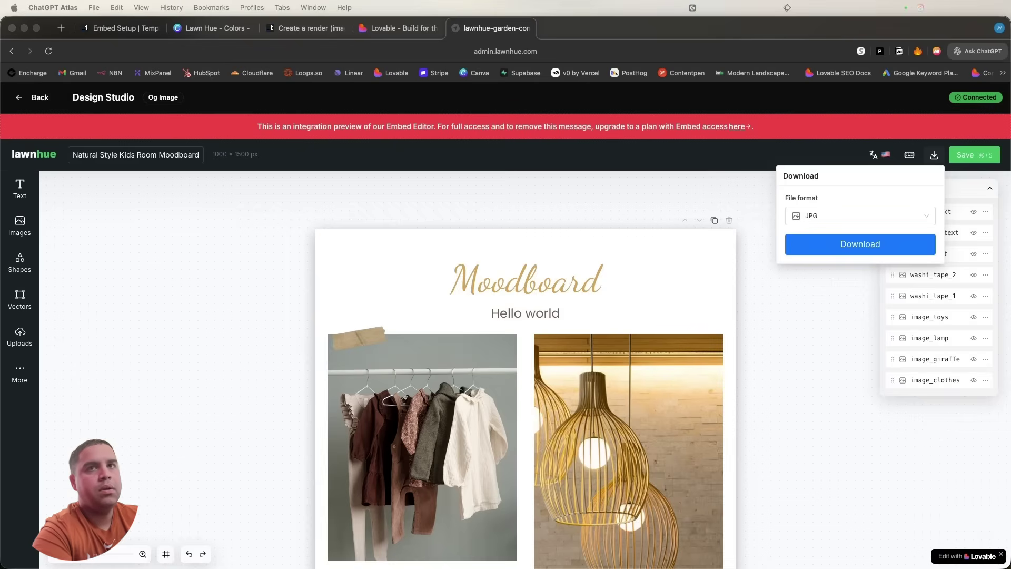
{"action": "key", "text": "Return"}
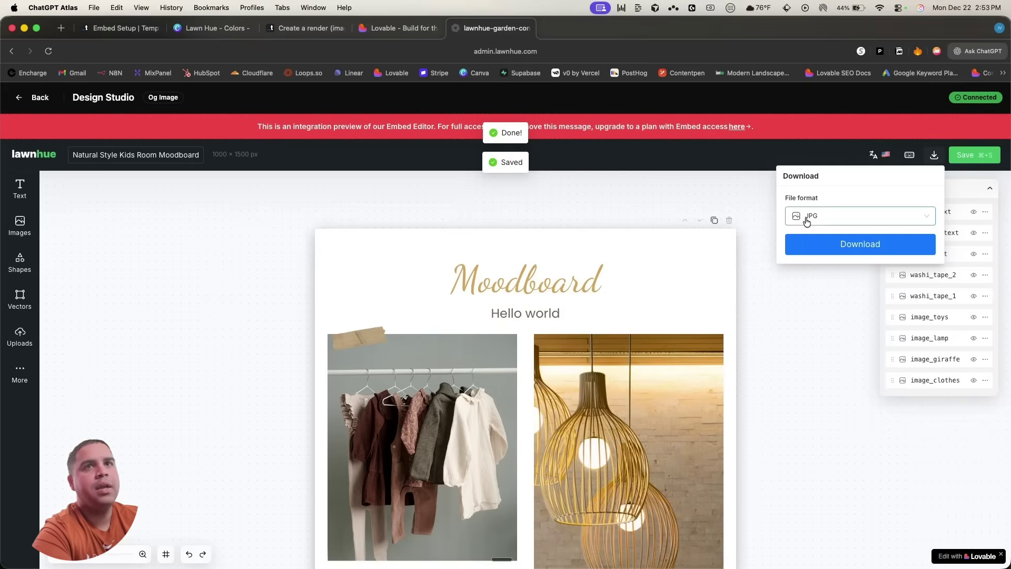
{"action": "left_click", "coordinate": [818, 340]}
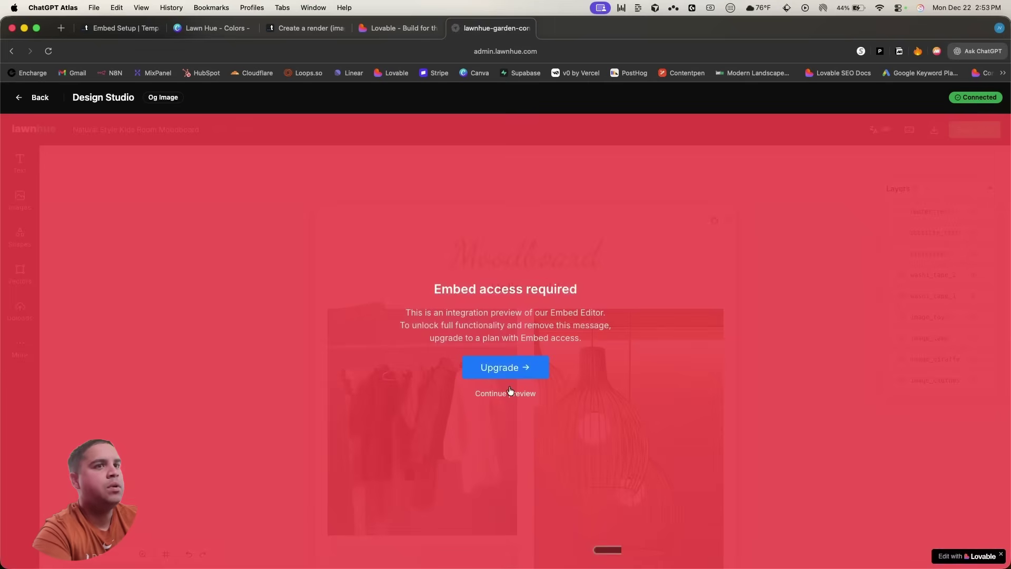
{"action": "left_click", "coordinate": [508, 393]}
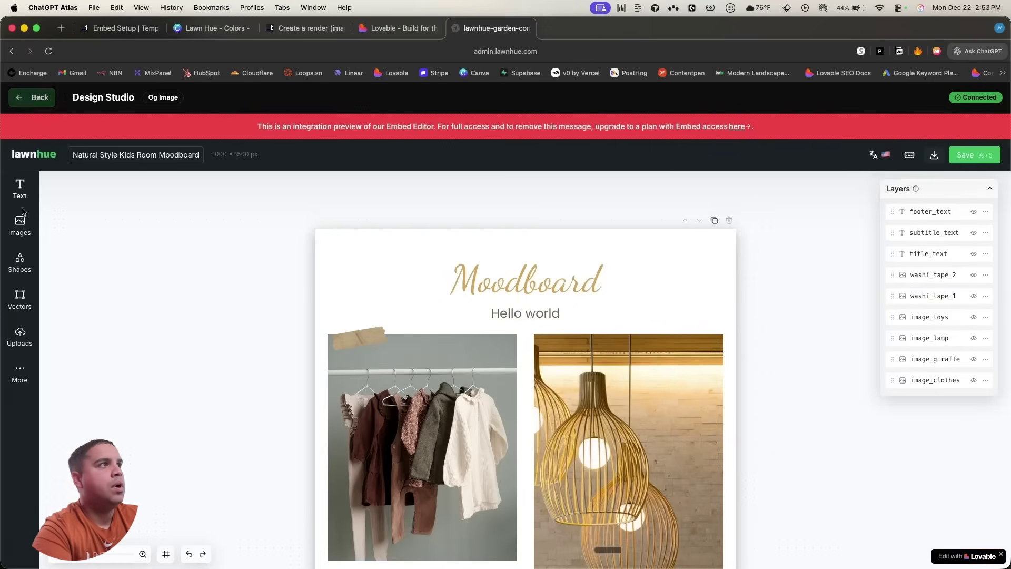
Upload the logo file 'Untitled design (5).png' to the Uploads panel
{"action": "left_click", "coordinate": [19, 336]}
{"action": "left_click", "coordinate": [121, 200]}
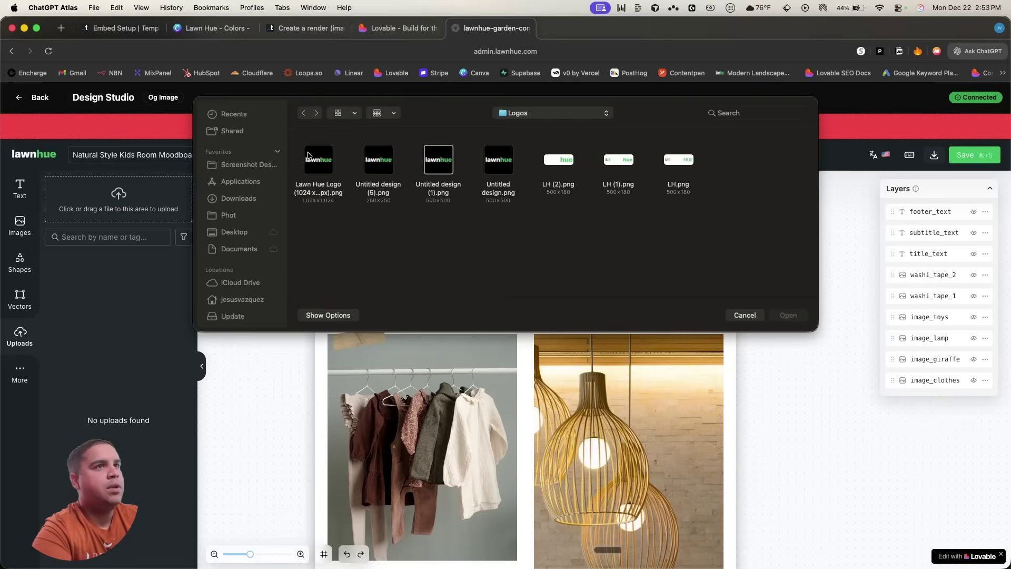
{"action": "left_click", "coordinate": [379, 167]}
{"action": "double_click", "coordinate": [381, 169]}
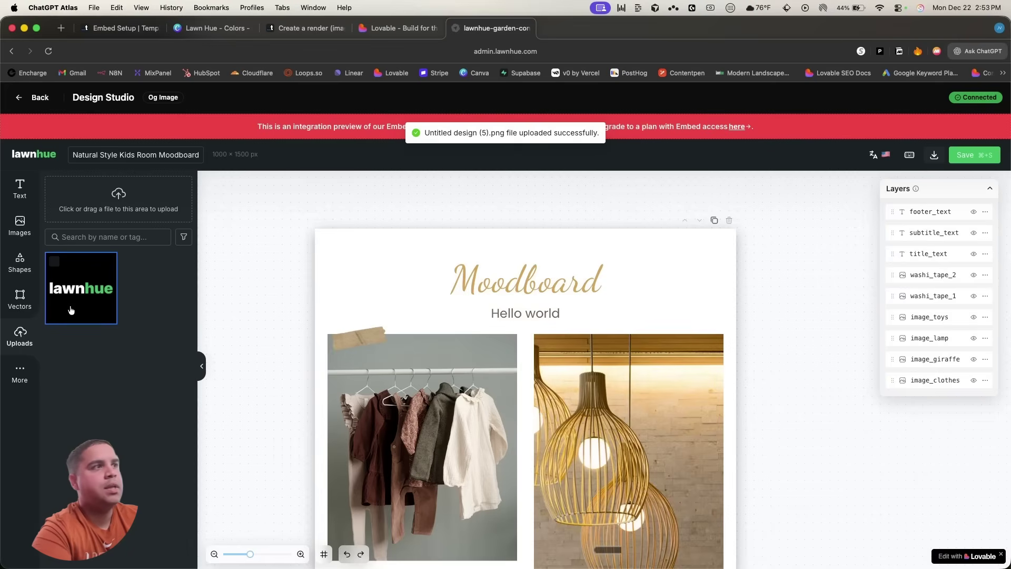
Place the lawnhue logo as a small square at the moodboard's top-left corner
{"action": "left_click", "coordinate": [71, 309]}
{"action": "left_click_drag", "start_coordinate": [463, 433], "coordinate": [417, 294]}
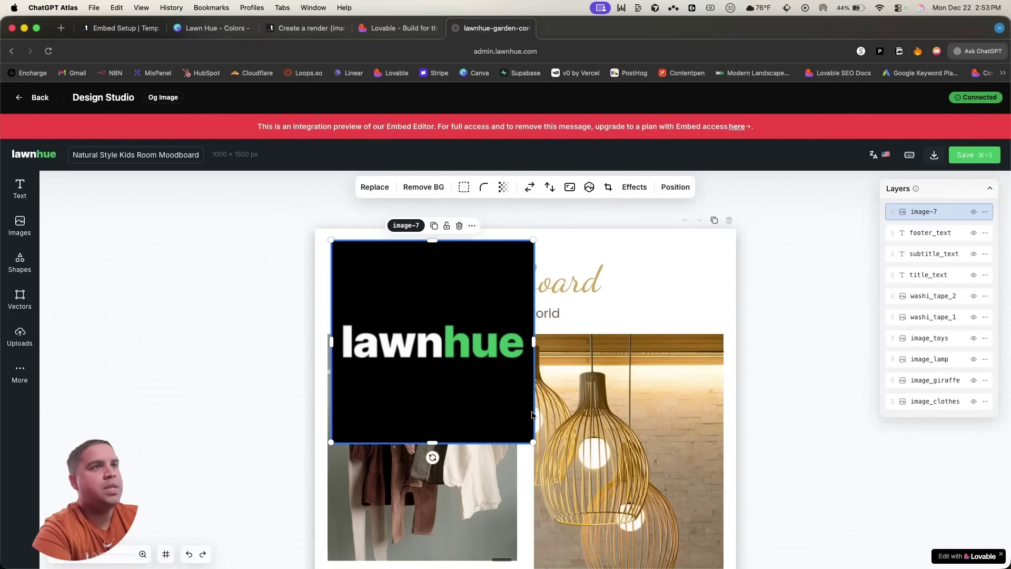
{"action": "left_click_drag", "start_coordinate": [532, 440], "coordinate": [397, 308]}
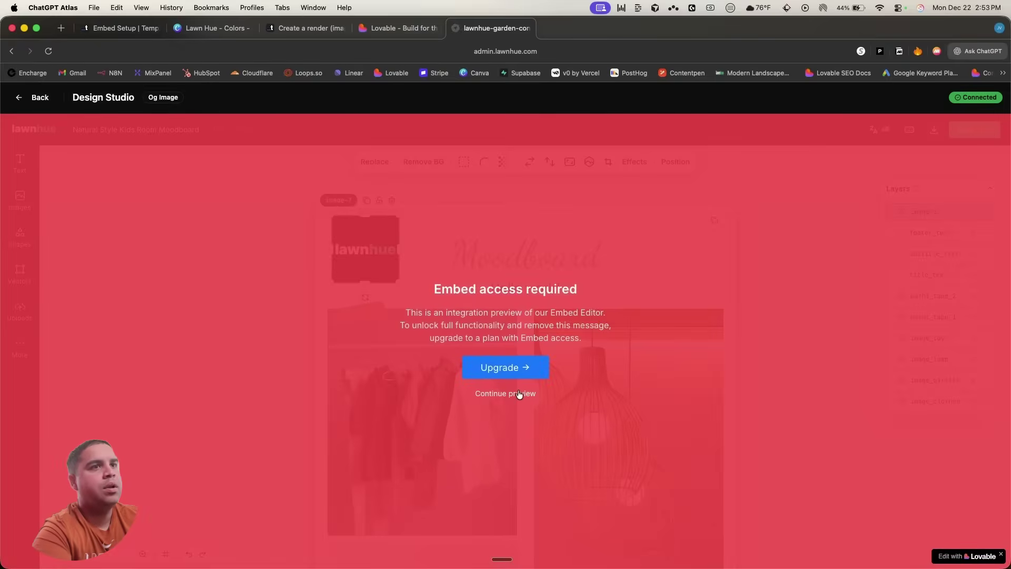
{"action": "left_click", "coordinate": [519, 393]}
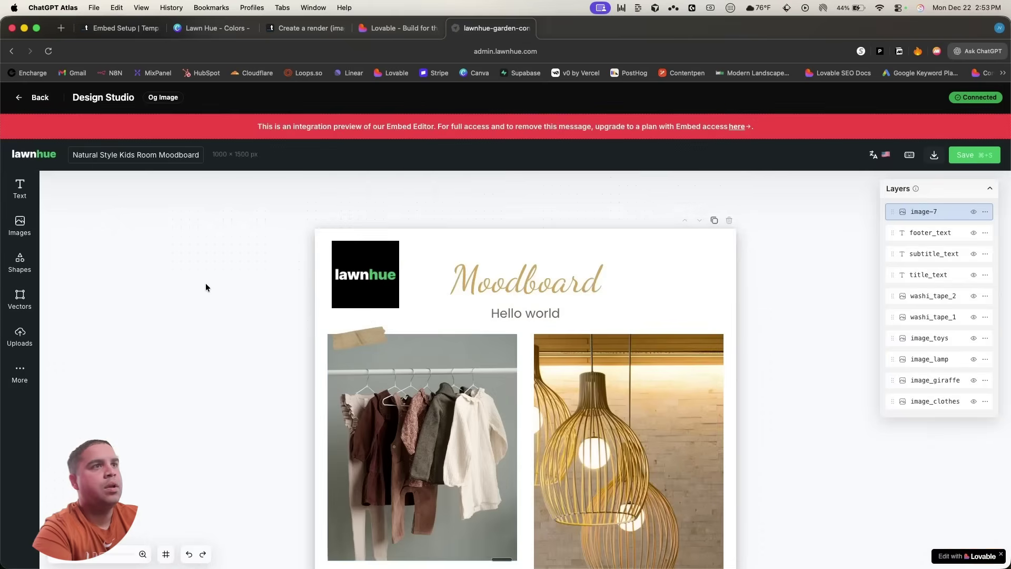
{"action": "left_click", "coordinate": [107, 30]}
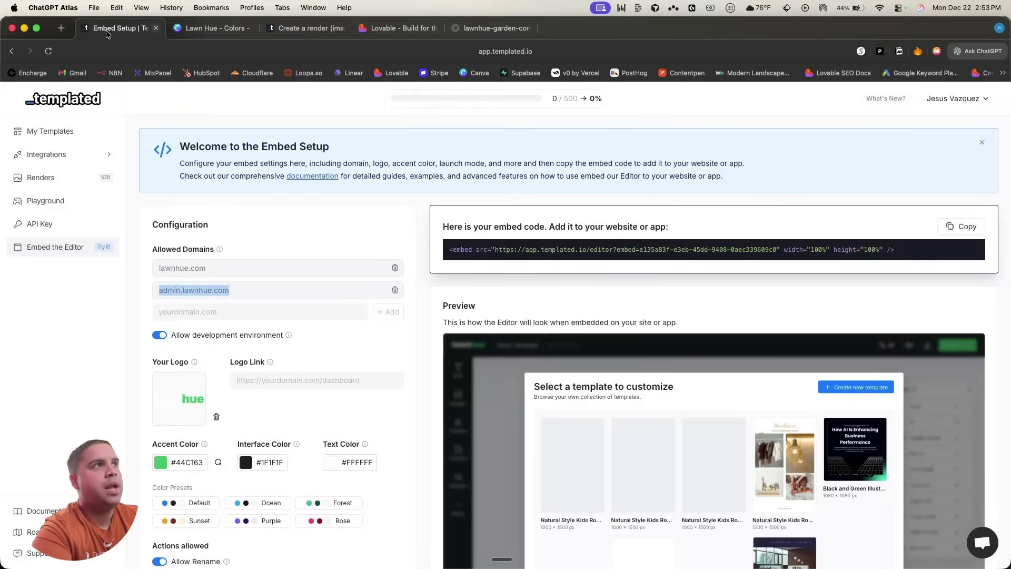
Save the moodboard with the new logo from the Design Studio tab
{"action": "left_click", "coordinate": [55, 131]}
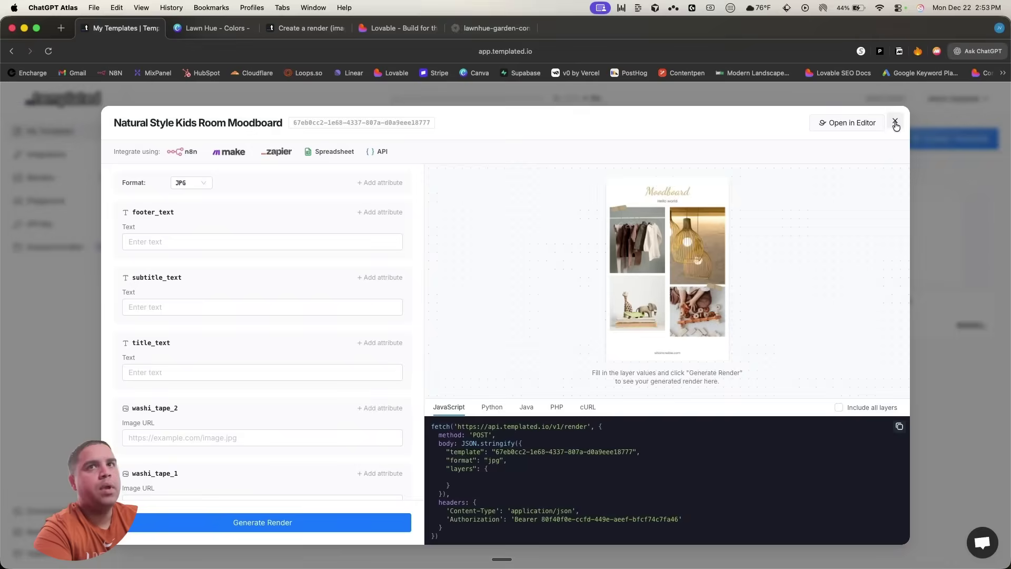
{"action": "left_click", "coordinate": [492, 28]}
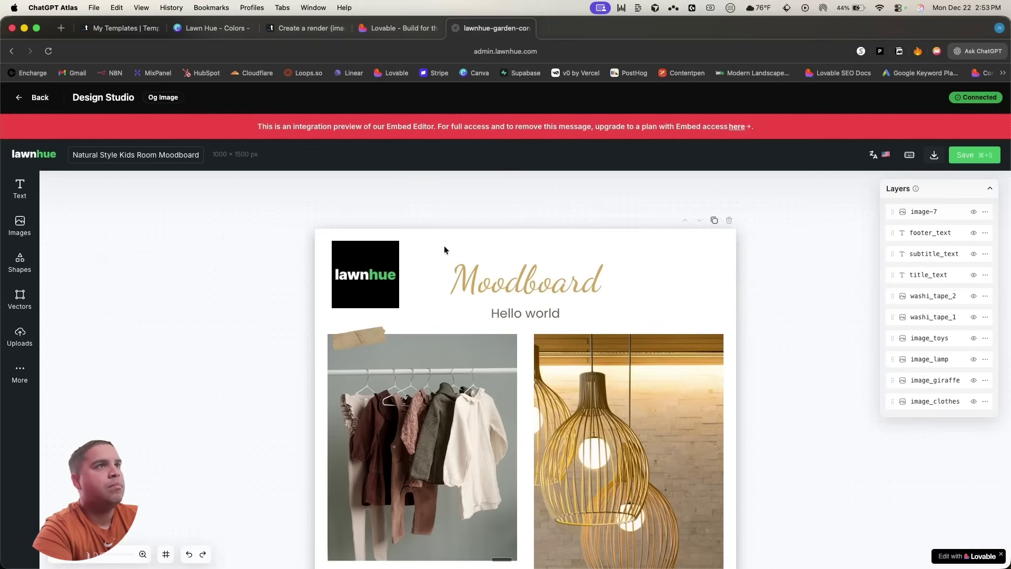
{"action": "left_click", "coordinate": [973, 161]}
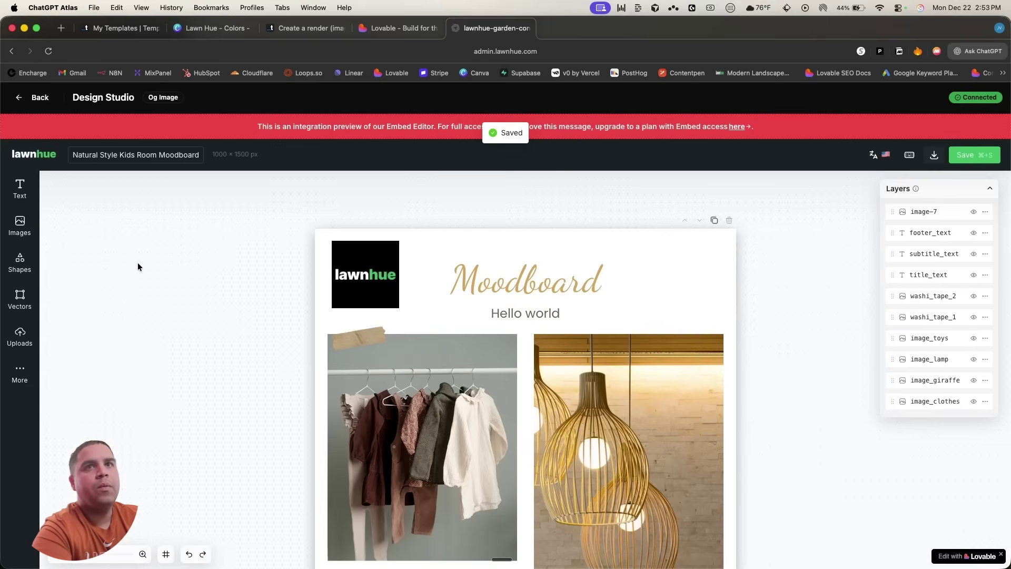
Open the Natural Style Kids Room Moodboard template in Templated's editor
{"action": "left_click", "coordinate": [105, 33]}
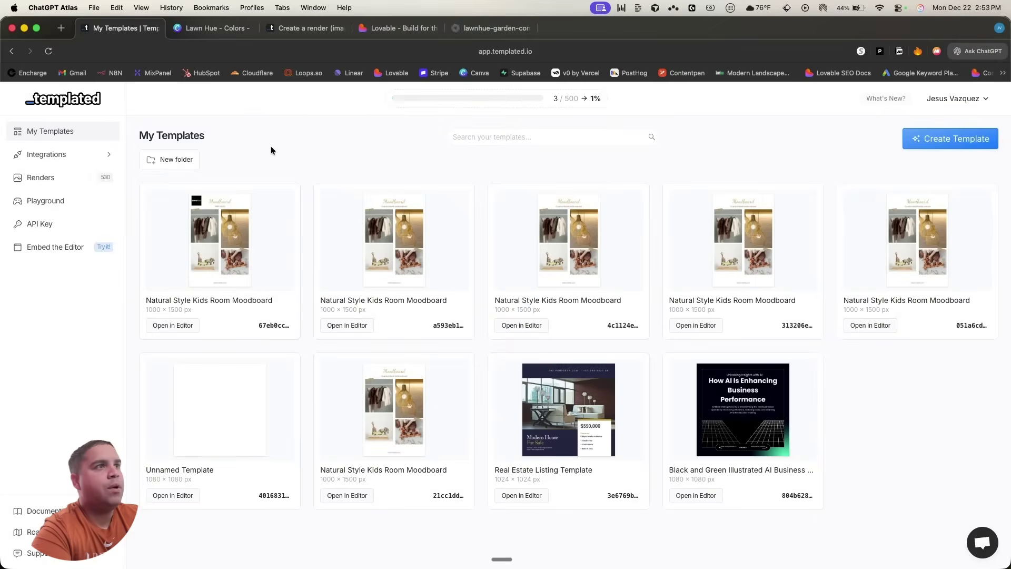
{"action": "left_click", "coordinate": [206, 235]}
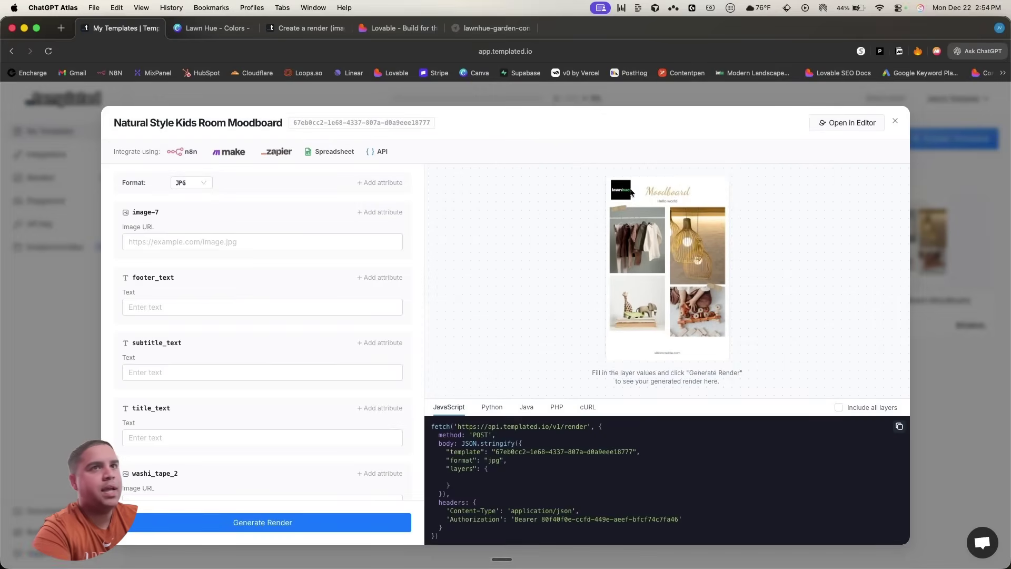
{"action": "left_click", "coordinate": [853, 123]}
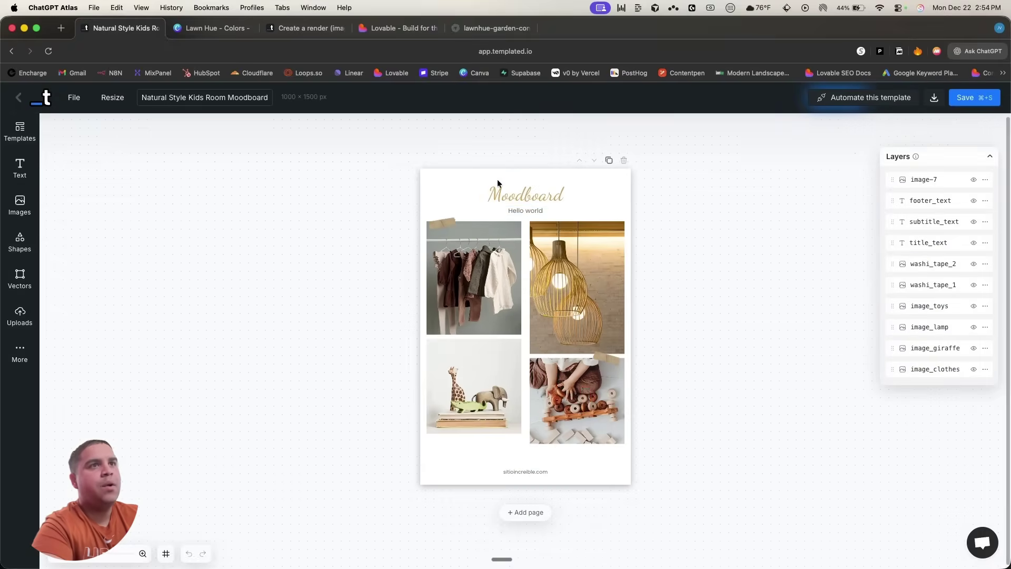